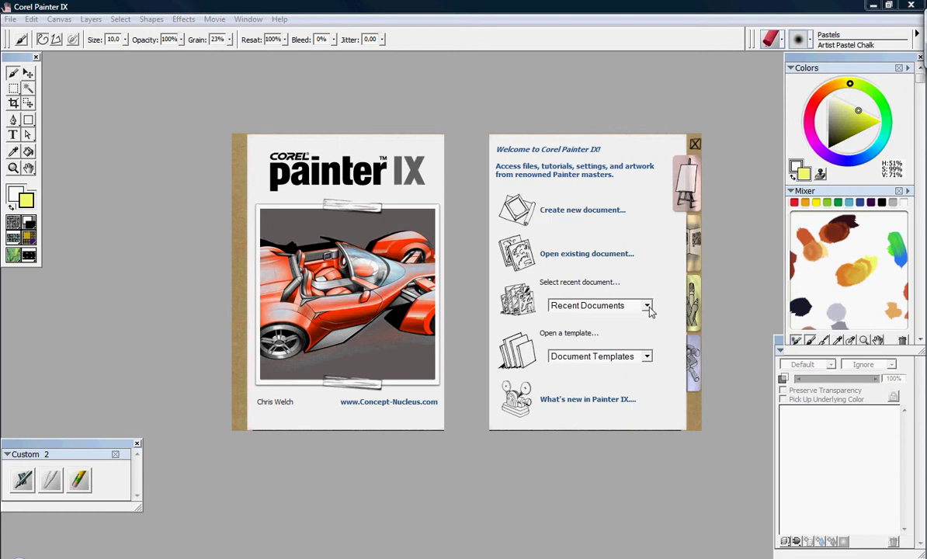
# Step: Browse the Recent Documents and Document Templates lists on the welcome screen, leaving both unchanged
pyautogui.click(647, 307)
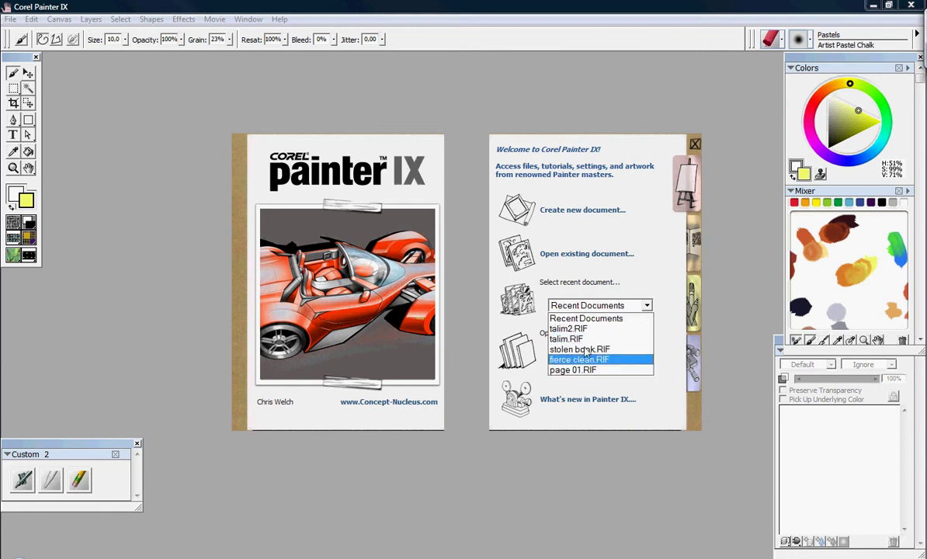
pyautogui.click(604, 275)
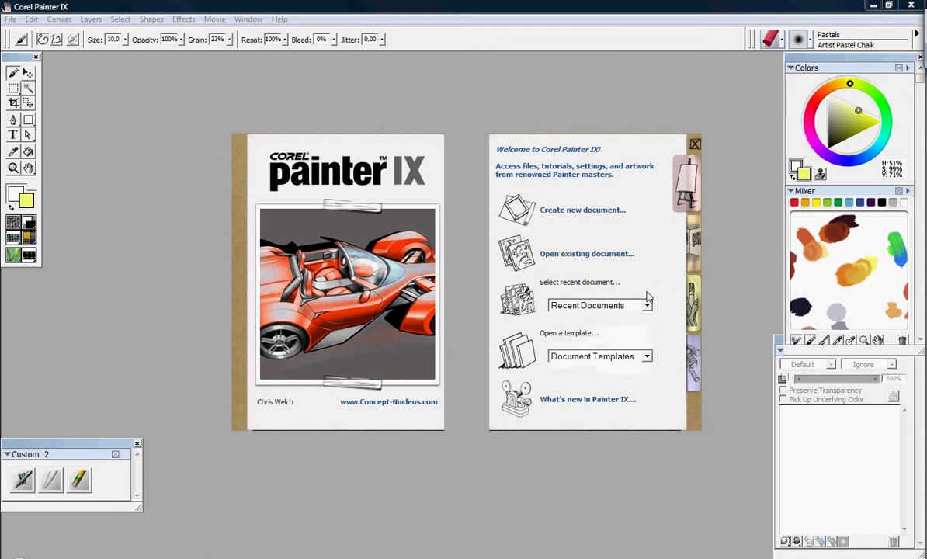
pyautogui.click(646, 357)
pyautogui.click(624, 327)
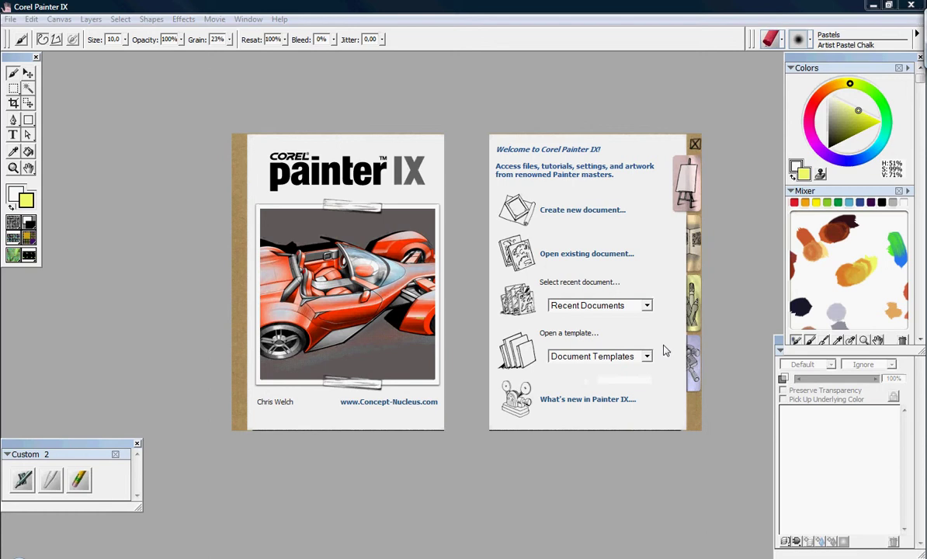
pyautogui.click(550, 209)
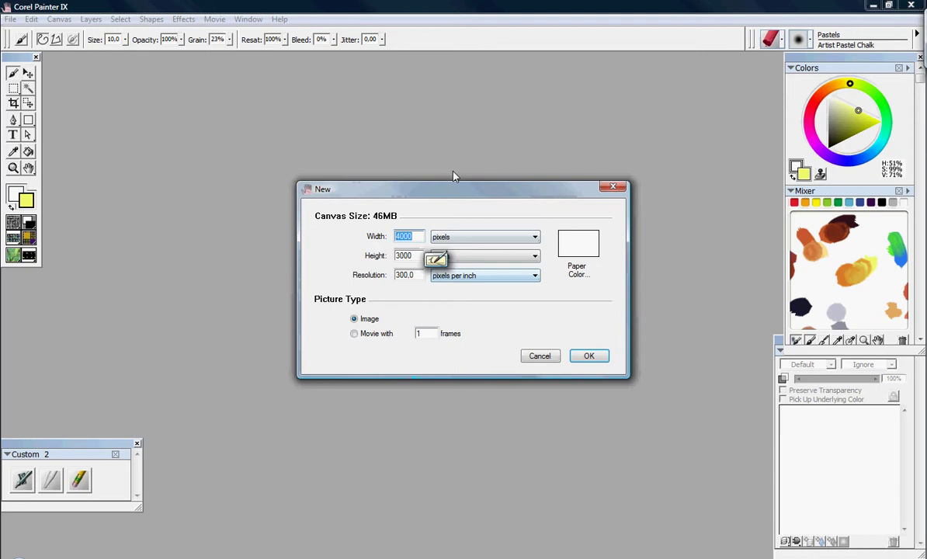
pyautogui.moveTo(454, 191); pyautogui.dragTo(435, 105)
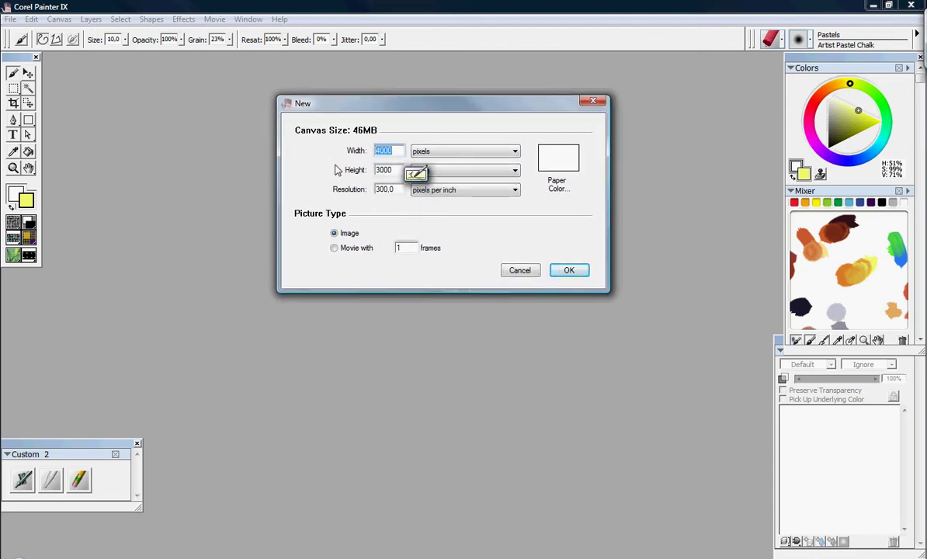
pyautogui.moveTo(392, 101); pyautogui.dragTo(381, 123)
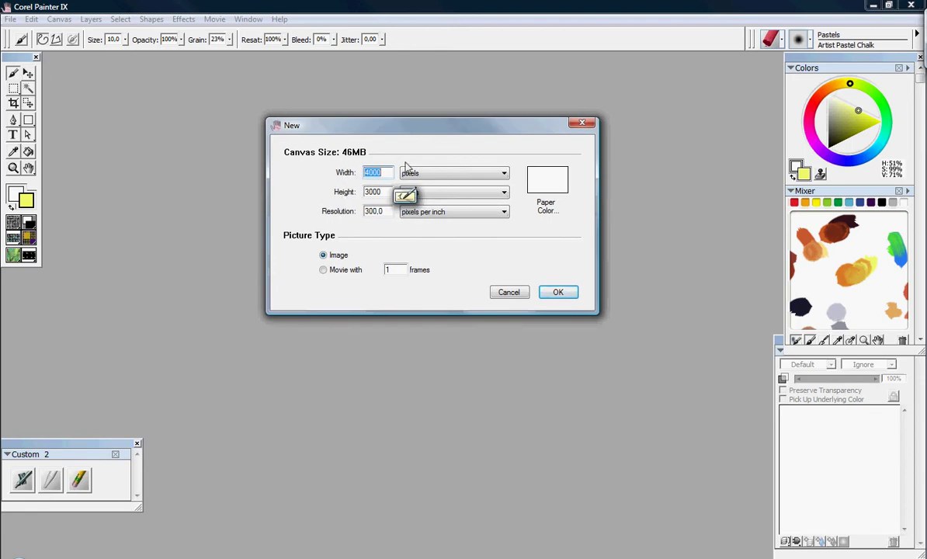
pyautogui.click(421, 174)
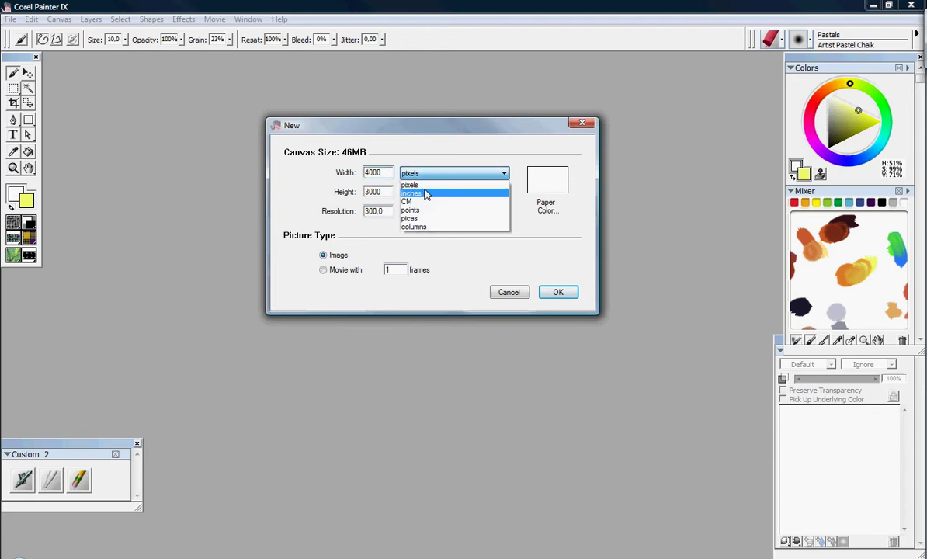
pyautogui.click(415, 181)
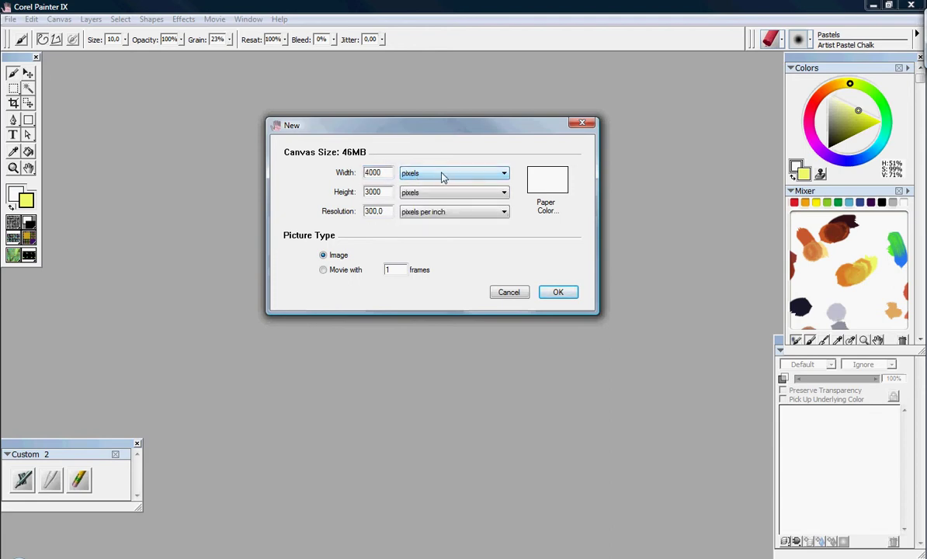
pyautogui.click(441, 175)
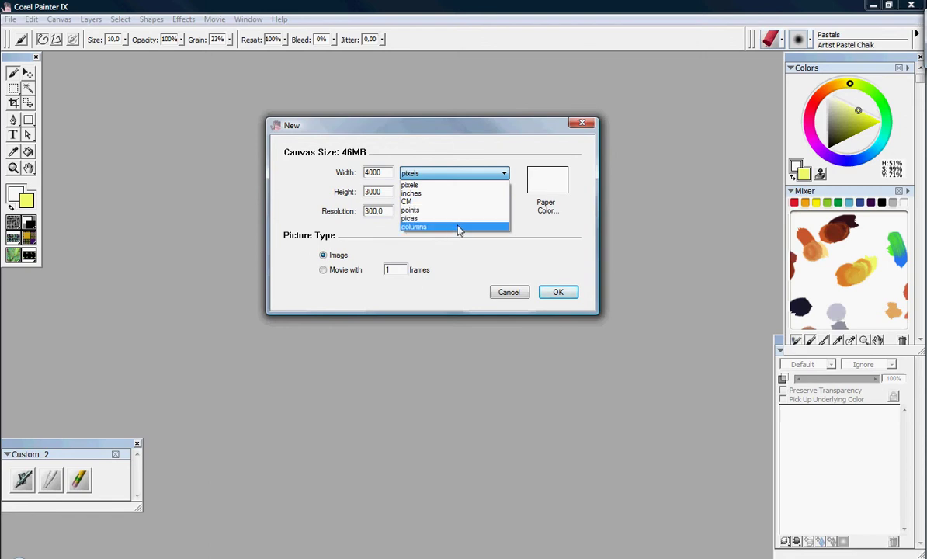
pyautogui.click(439, 244)
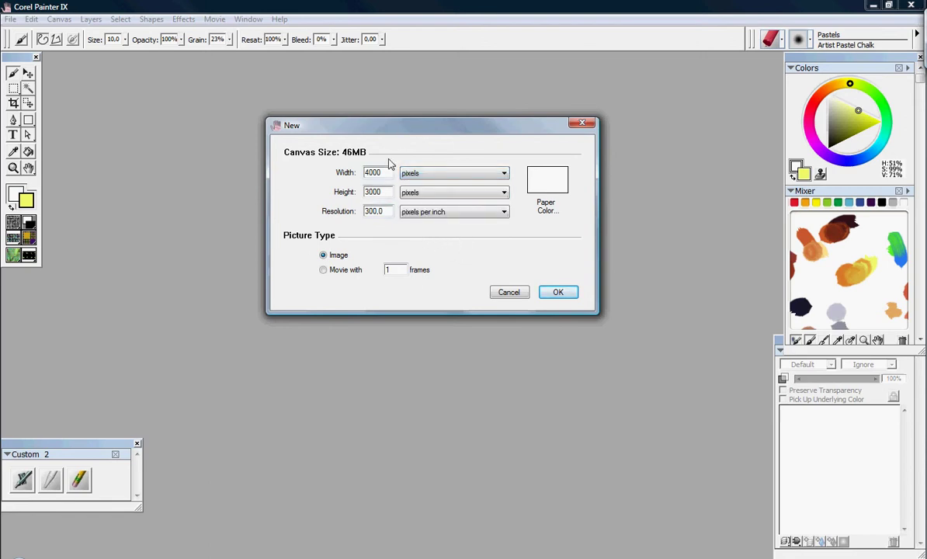
pyautogui.click(432, 174)
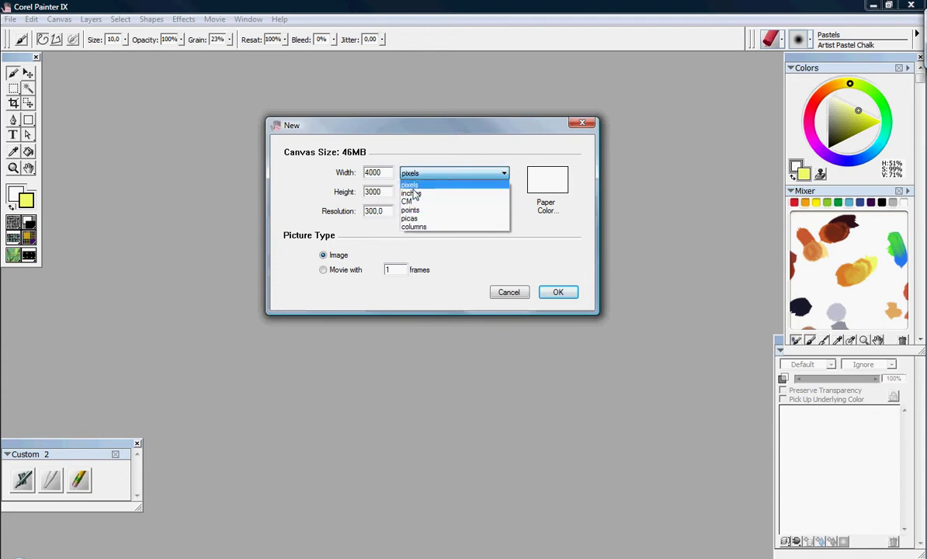
pyautogui.click(454, 250)
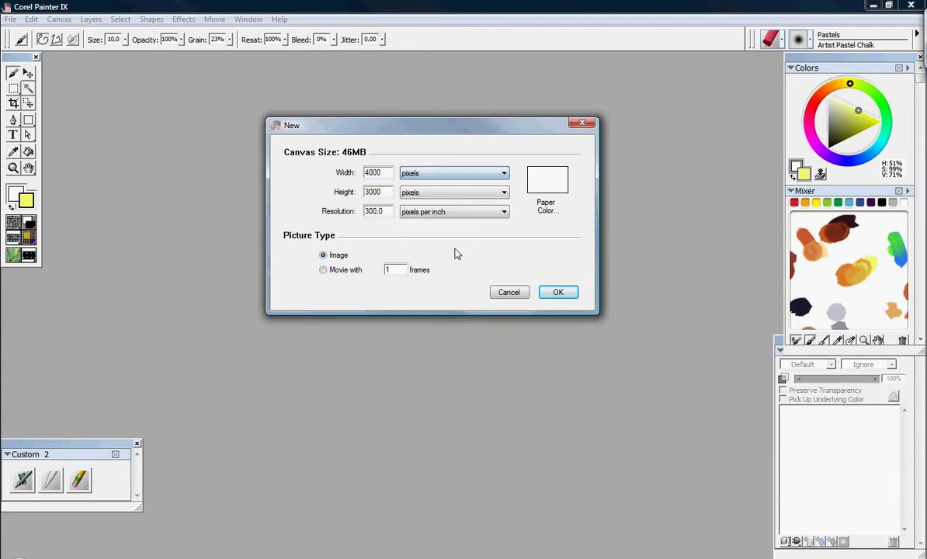
pyautogui.click(438, 214)
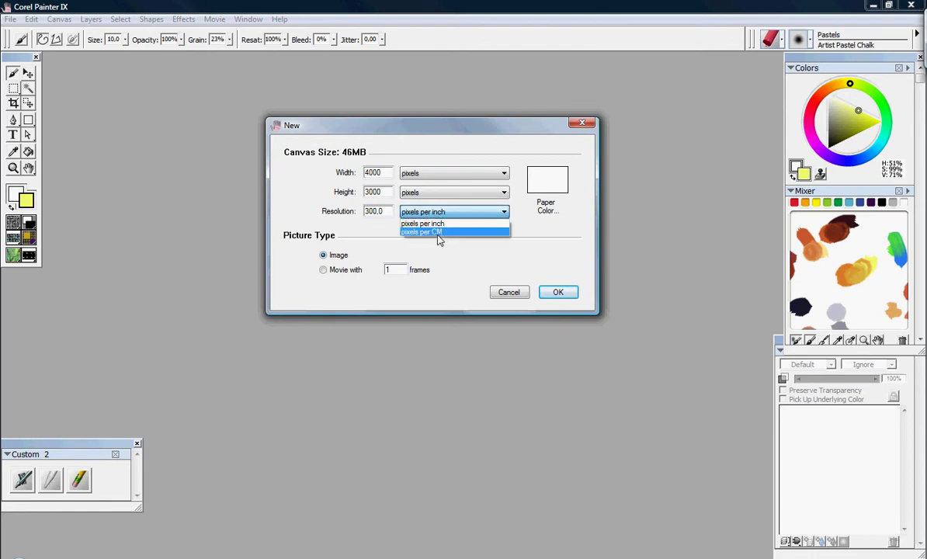
pyautogui.click(330, 210)
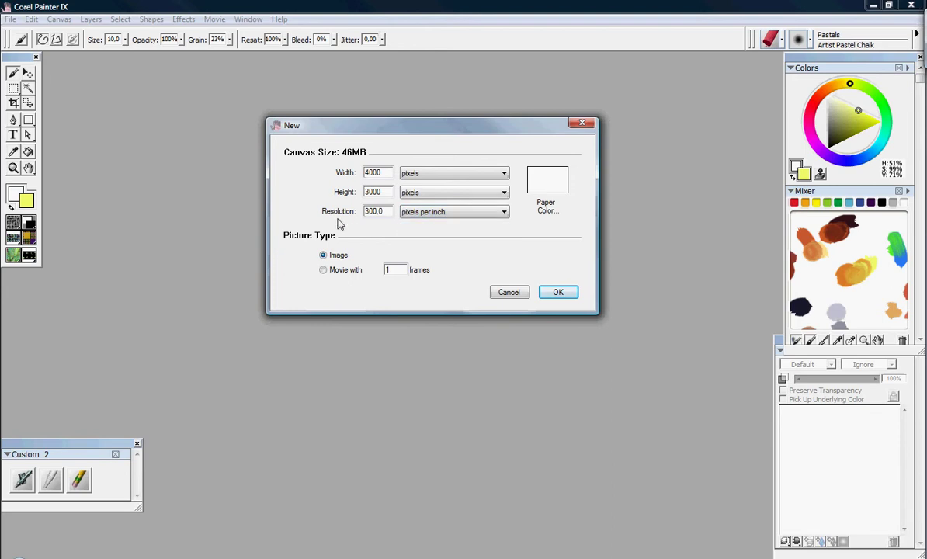
pyautogui.press('Tab')
pyautogui.moveTo(388, 211); pyautogui.dragTo(335, 235)
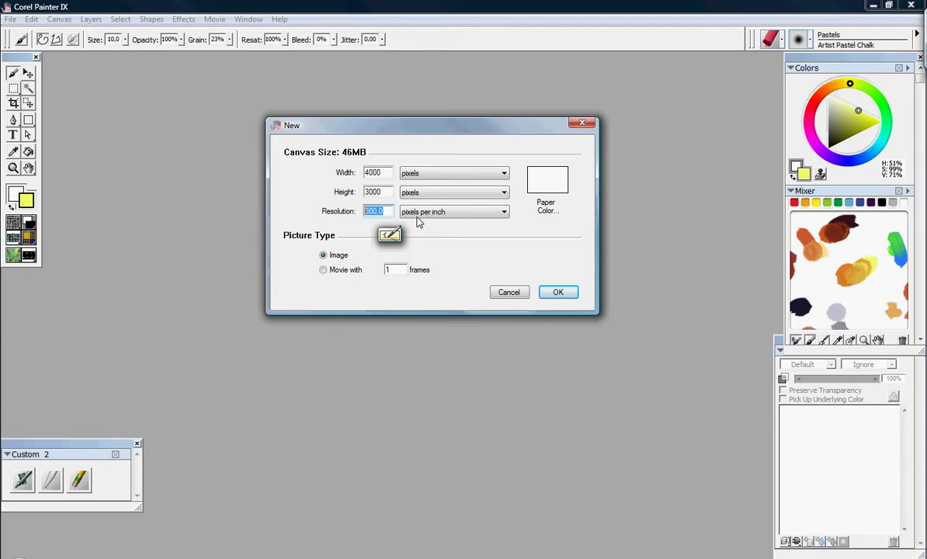
pyautogui.hotkey('shift', 'Tab')
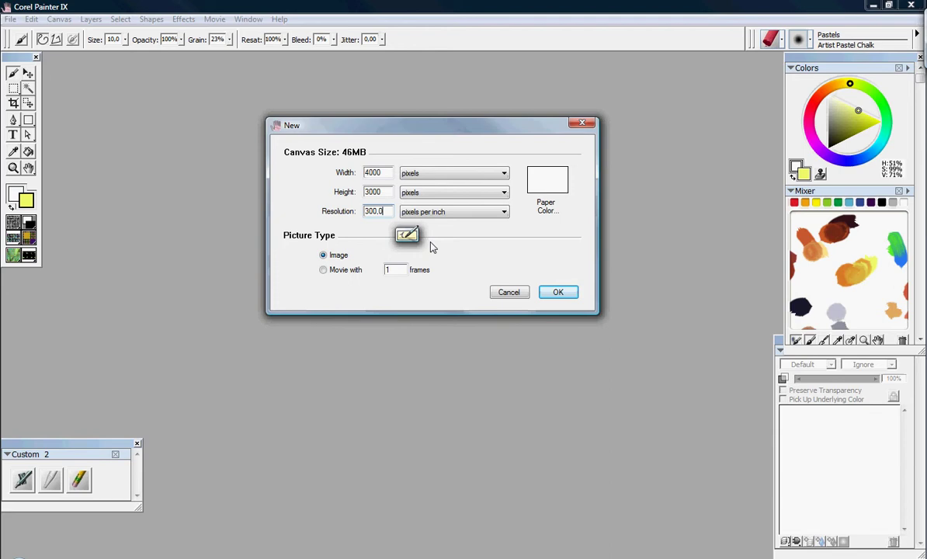
# Step: Try Movie with 80 frames in the New dialog, then switch back to a single Image
pyautogui.click(357, 268)
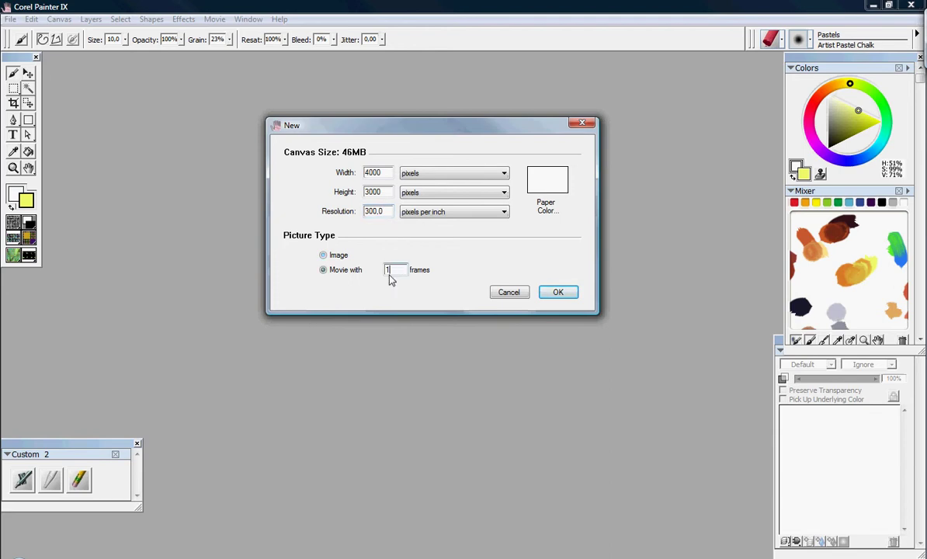
pyautogui.click(327, 258)
pyautogui.click(325, 271)
pyautogui.click(330, 272)
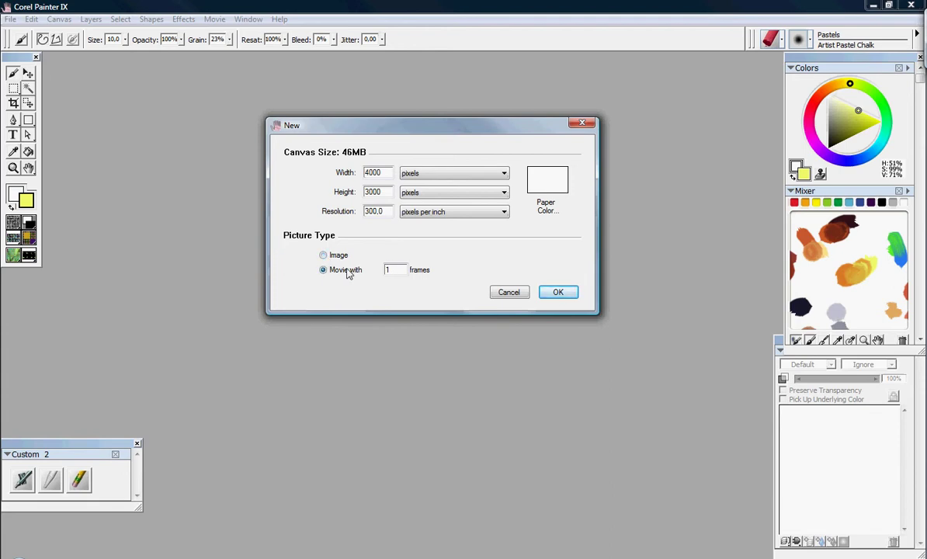
pyautogui.doubleClick(397, 268)
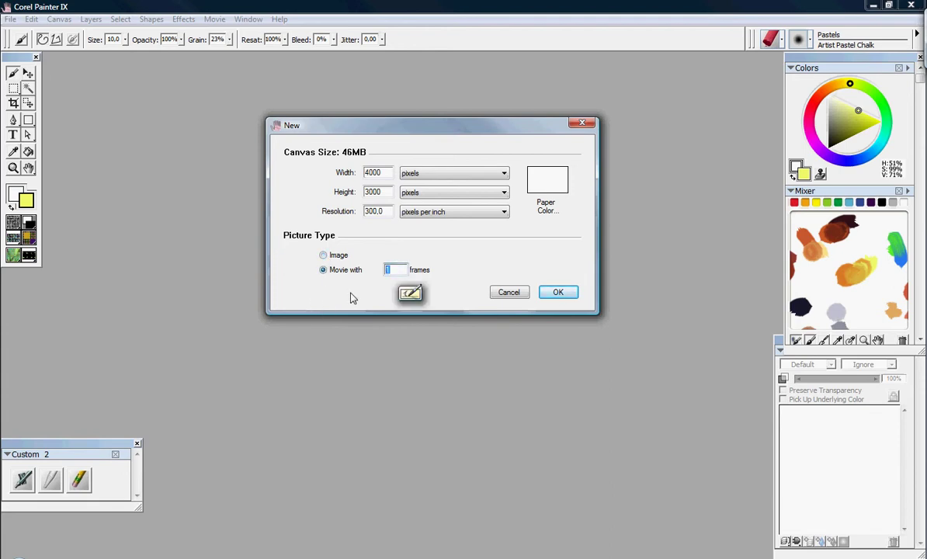
pyautogui.write('80')
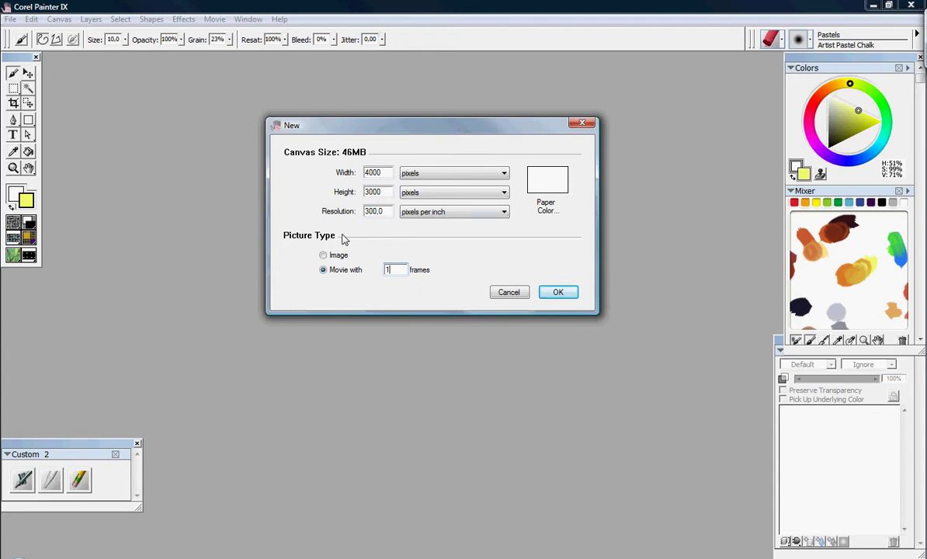
pyautogui.click(322, 255)
# Step: Create the blank canvas, maximize the Untitled-1 window, zoom in slightly, and pick a drawing tool
pyautogui.click(557, 293)
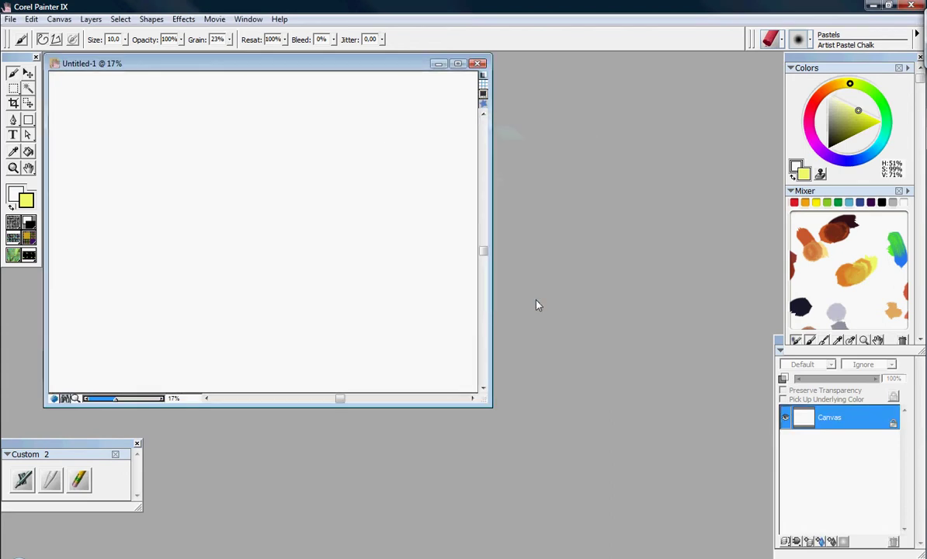
pyautogui.doubleClick(429, 63)
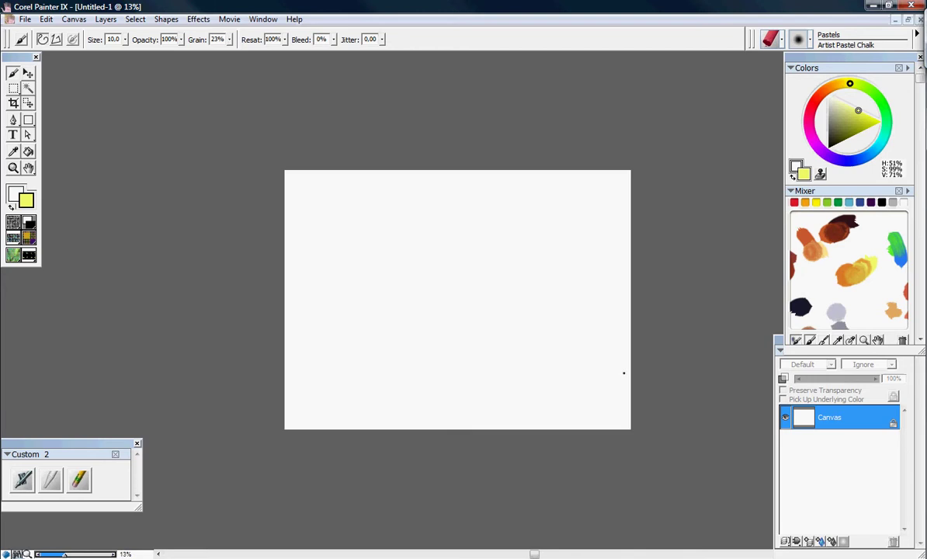
pyautogui.hotkey('ctrl', '+')
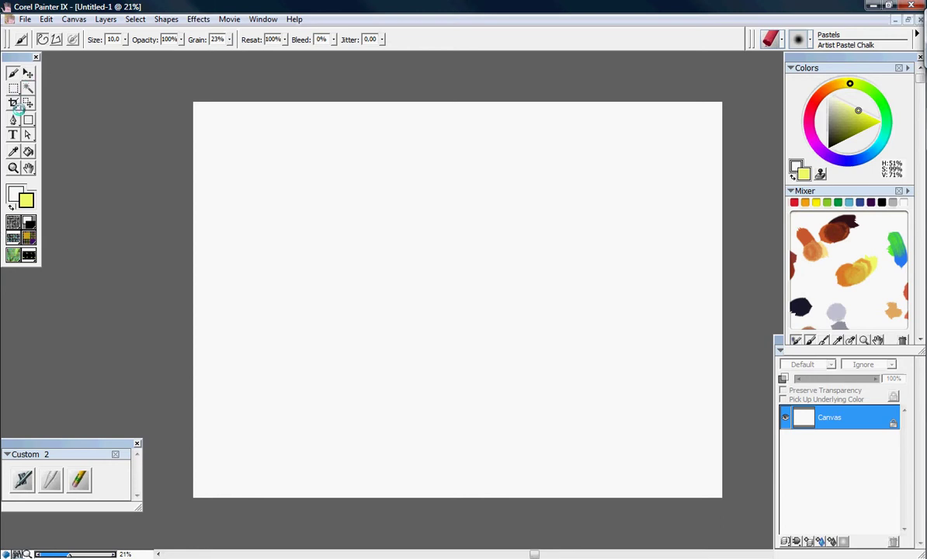
pyautogui.click(15, 119)
# Step: Paint an Artist Pastel Chalk scribble, undo it, then paint an olive zigzag near the top left
pyautogui.moveTo(294, 201)
pyautogui.mouseDown()
pyautogui.moveTo(349, 186)
pyautogui.moveTo(423, 232)
pyautogui.moveTo(365, 272)
pyautogui.moveTo(388, 248)
pyautogui.moveTo(286, 234)
pyautogui.moveTo(333, 245)
pyautogui.mouseUp()
pyautogui.hotkey('ctrl', 'z')
pyautogui.click(843, 123)
pyautogui.moveTo(236, 167)
pyautogui.mouseDown()
pyautogui.moveTo(310, 147)
pyautogui.moveTo(448, 196)
pyautogui.mouseUp()
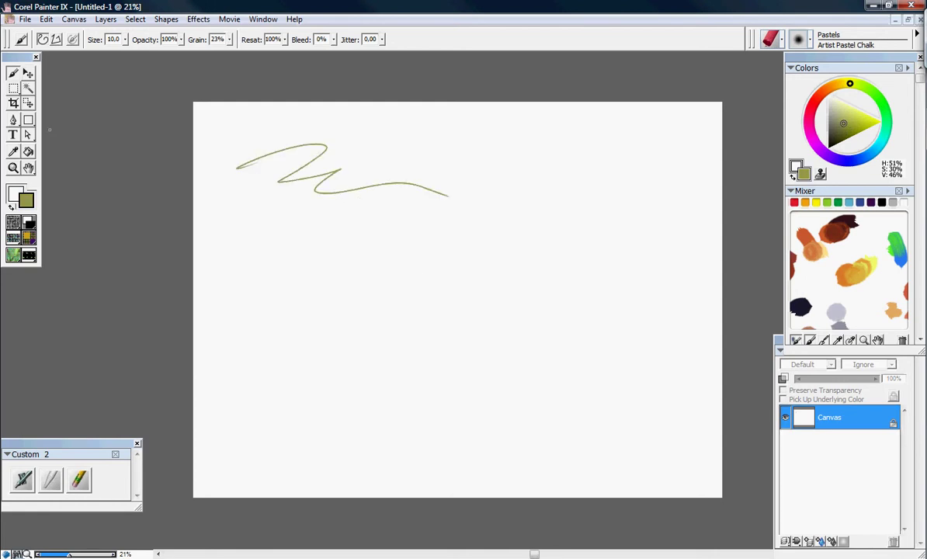
# Step: Rectangle-select the right part of the zigzag and shift it slightly right onto Layer 1
pyautogui.click(14, 88)
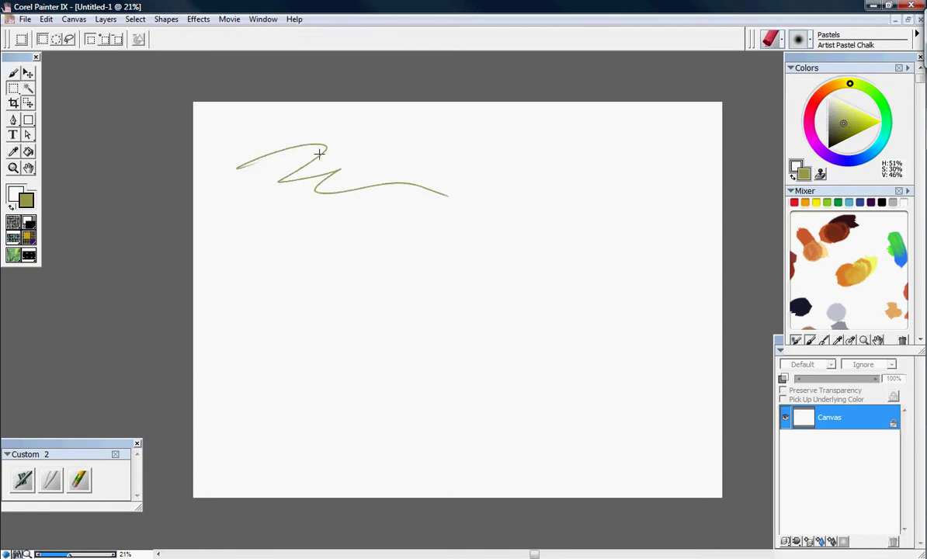
pyautogui.moveTo(307, 125)
pyautogui.mouseDown()
pyautogui.moveTo(447, 230)
pyautogui.moveTo(498, 209)
pyautogui.mouseUp()
pyautogui.click(27, 73)
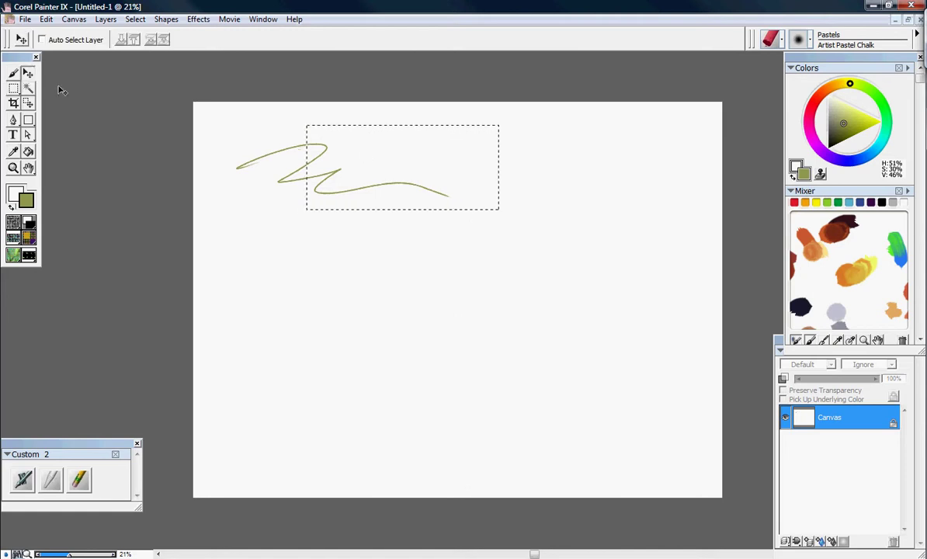
pyautogui.moveTo(380, 195)
pyautogui.mouseDown()
pyautogui.moveTo(395, 190)
pyautogui.moveTo(383, 208)
pyautogui.moveTo(408, 196)
pyautogui.mouseUp()
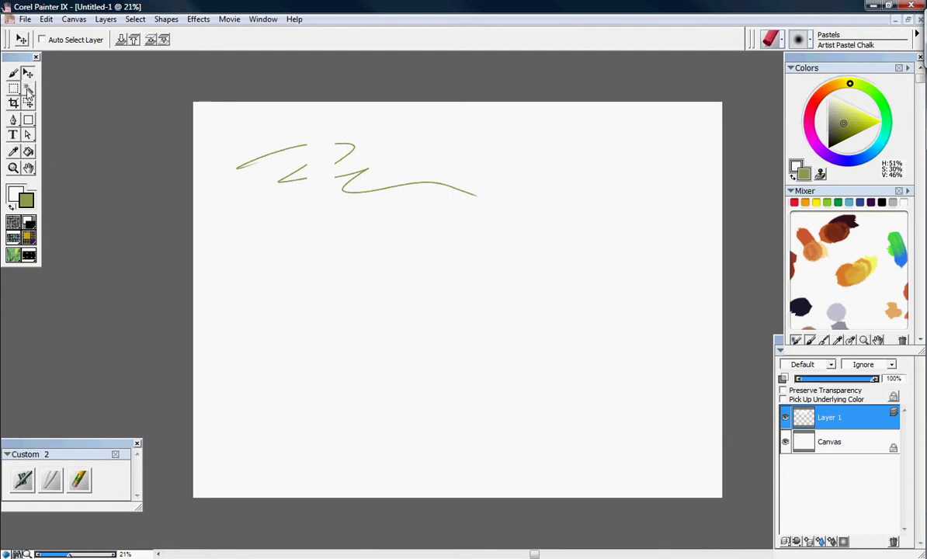
# Step: Try the colour-selection, rectangle and colour-sampling tools, ending on the Magnifier
pyautogui.click(28, 90)
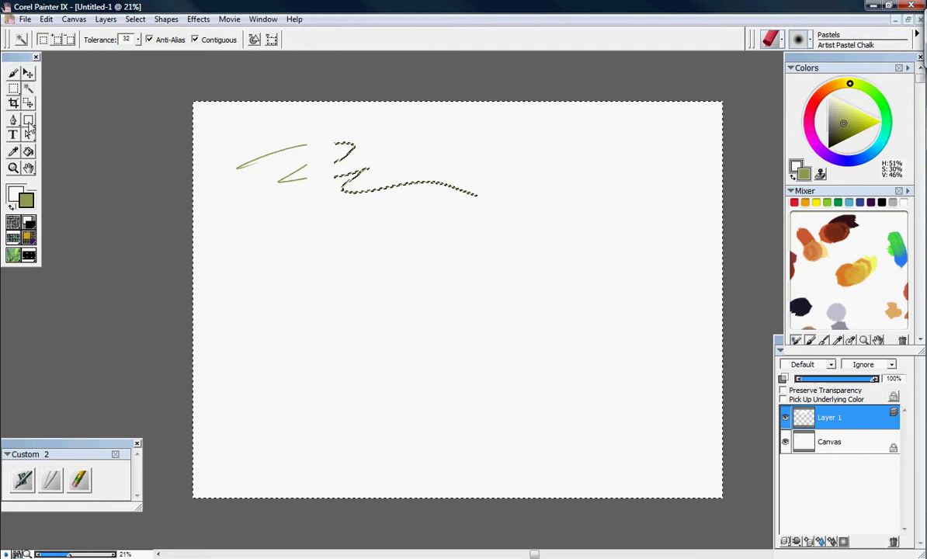
pyautogui.click(28, 120)
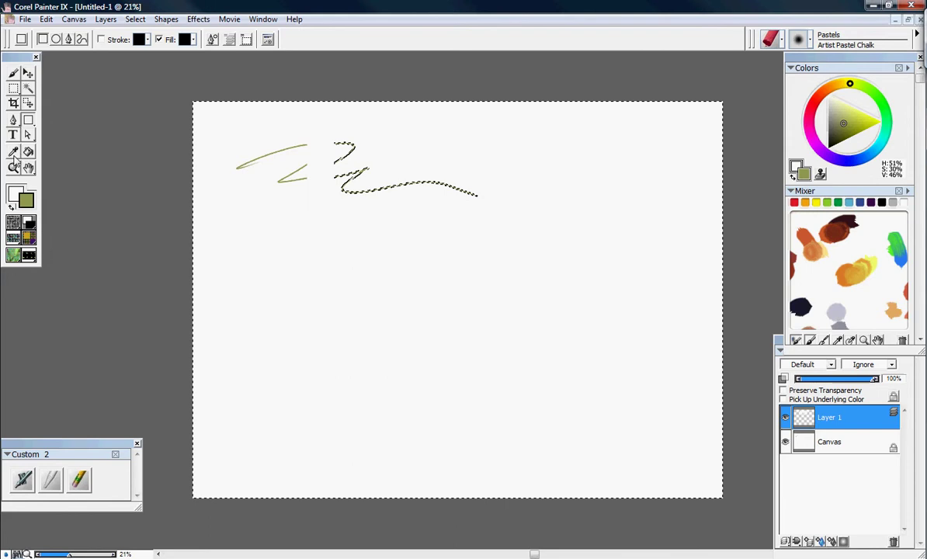
pyautogui.click(13, 153)
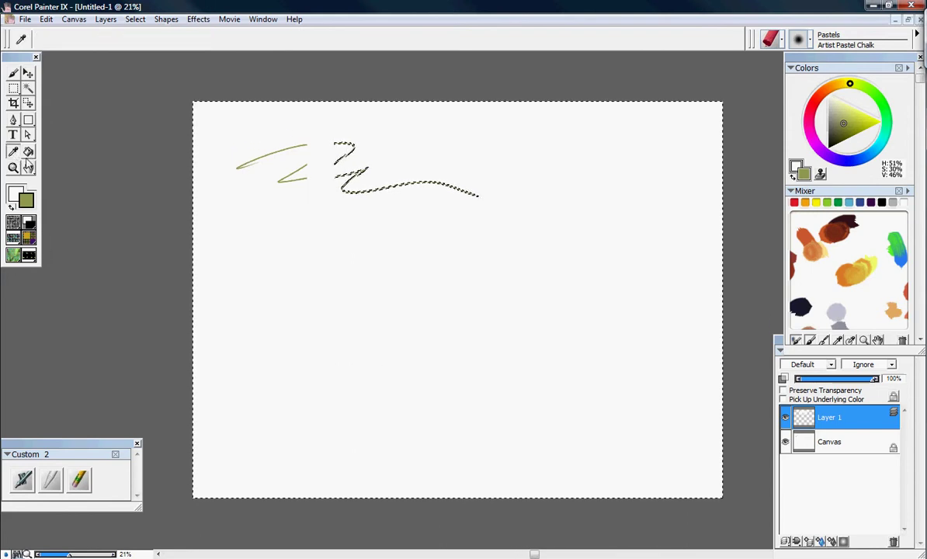
pyautogui.click(13, 167)
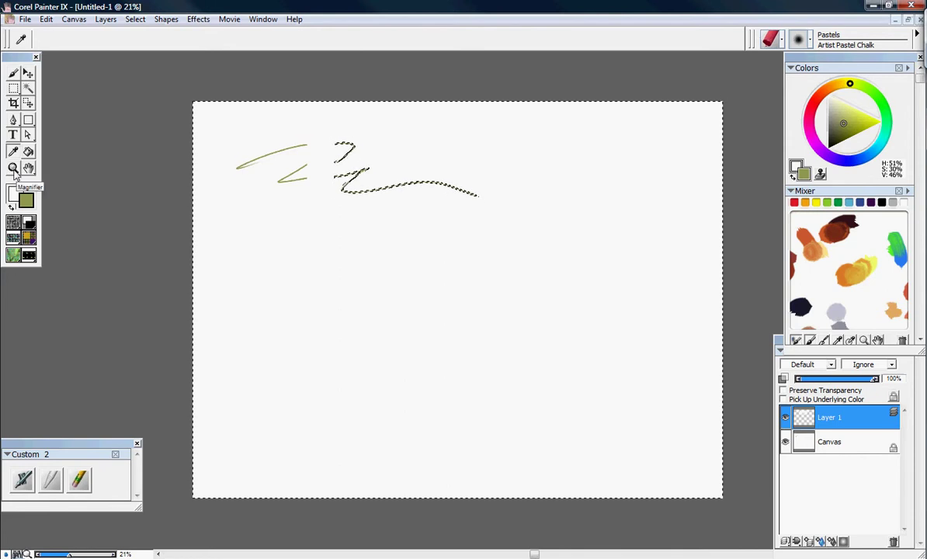
# Step: Zoom in on the strokes, pan left, rotate the view, and reset rotation to 0°
pyautogui.click(386, 206)
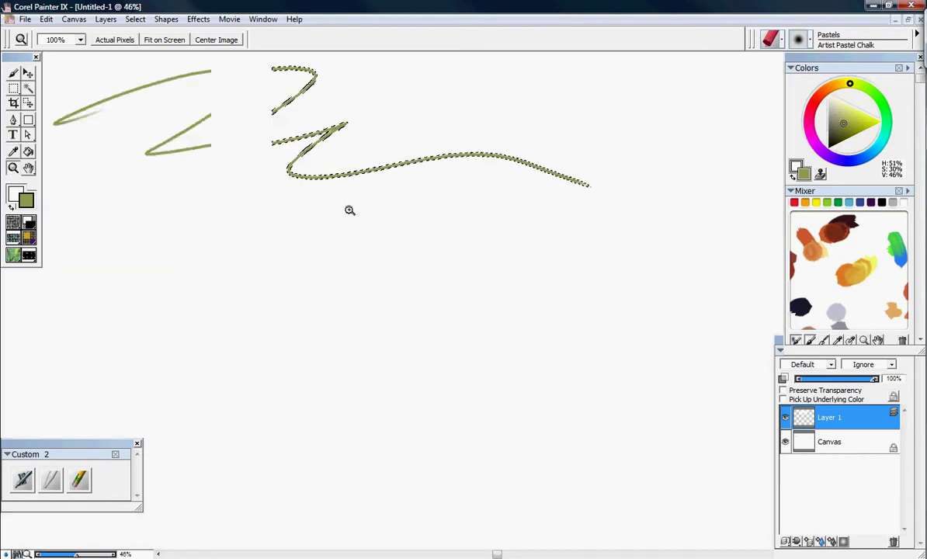
pyautogui.click(28, 167)
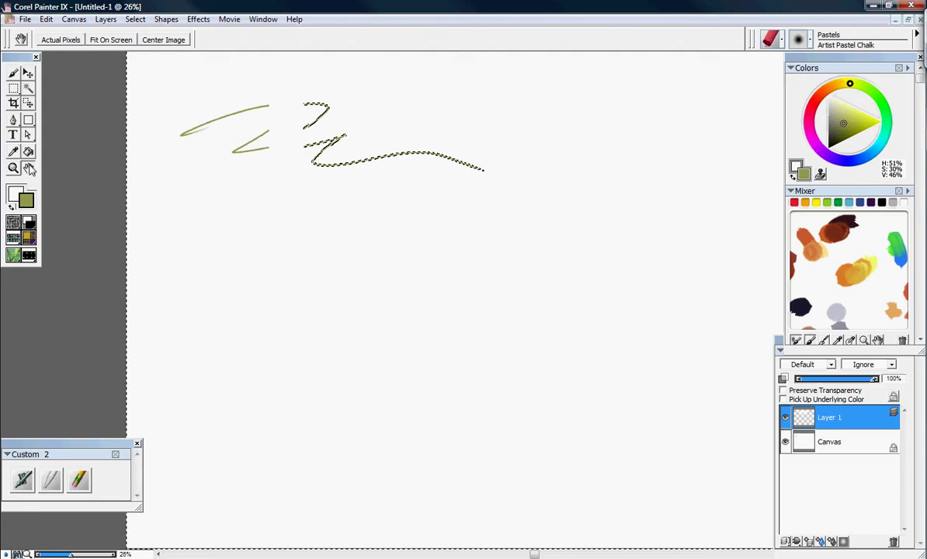
pyautogui.moveTo(372, 178); pyautogui.dragTo(290, 188)
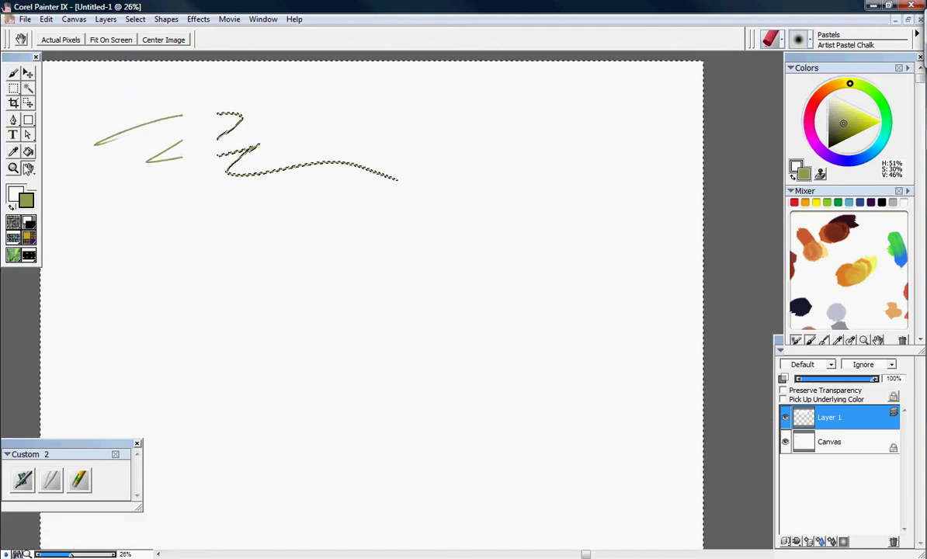
pyautogui.click(28, 168)
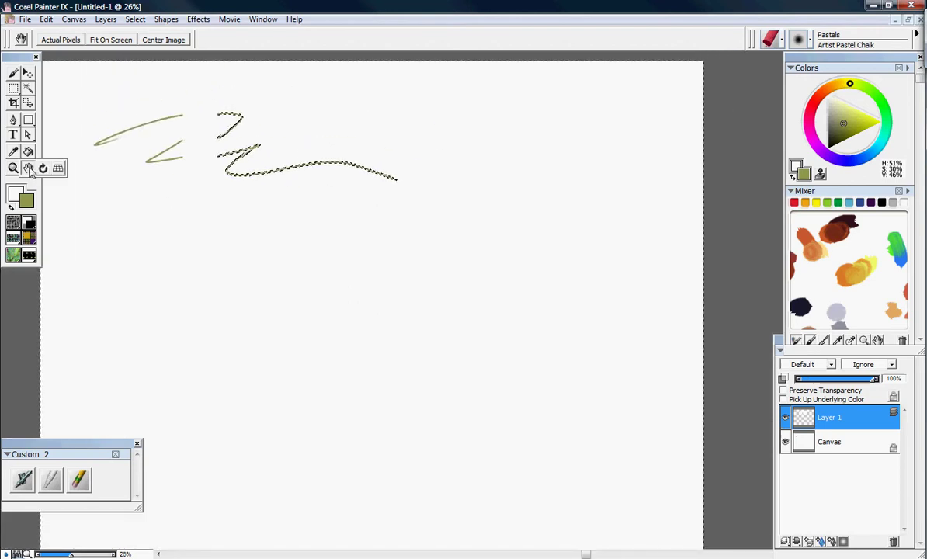
pyautogui.click(43, 168)
pyautogui.moveTo(396, 159); pyautogui.dragTo(83, 155)
pyautogui.click(223, 205)
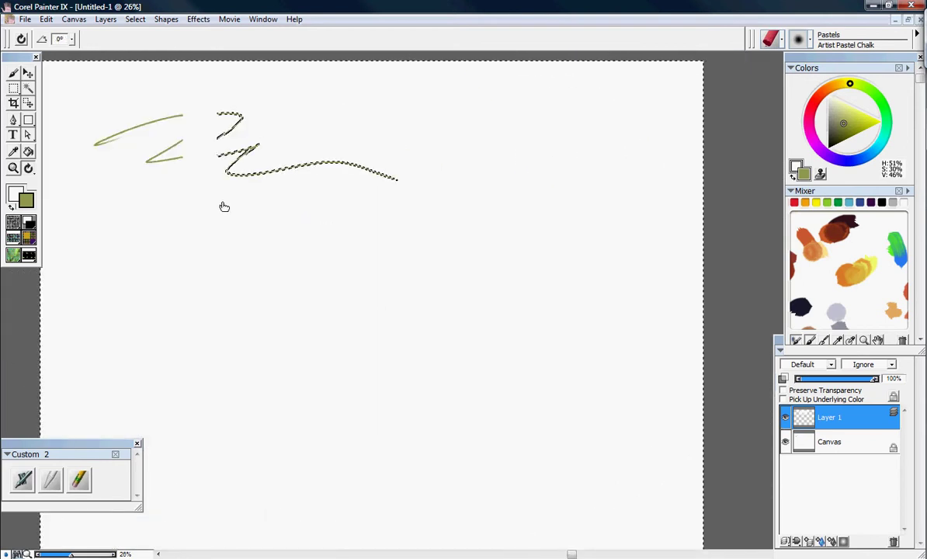
pyautogui.click(31, 169)
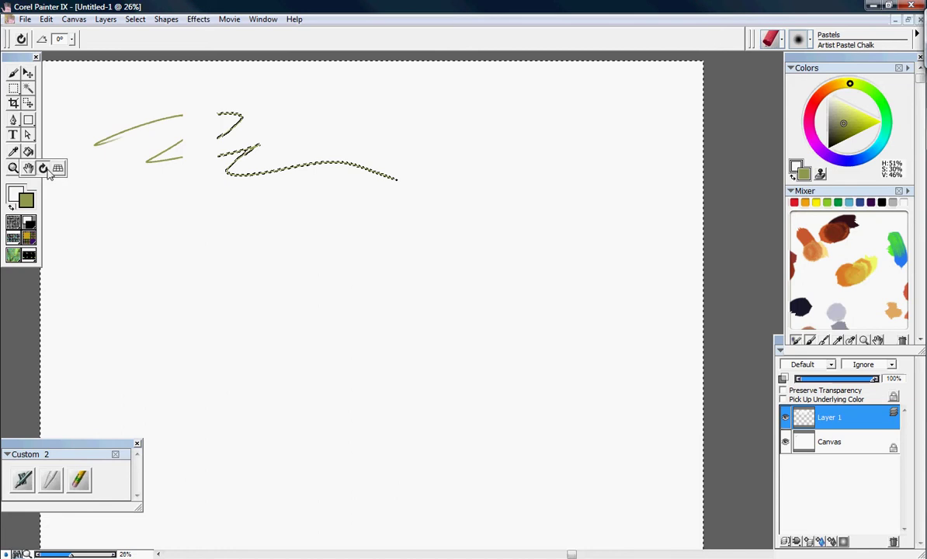
pyautogui.click(28, 169)
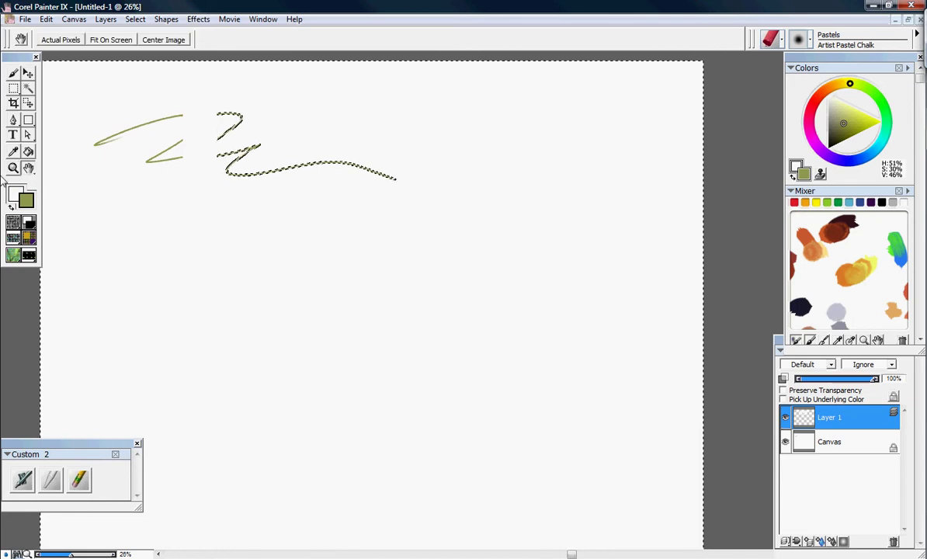
# Step: Switch to the Lasso, deselecting and restoring the existing selection along the way
pyautogui.click(13, 88)
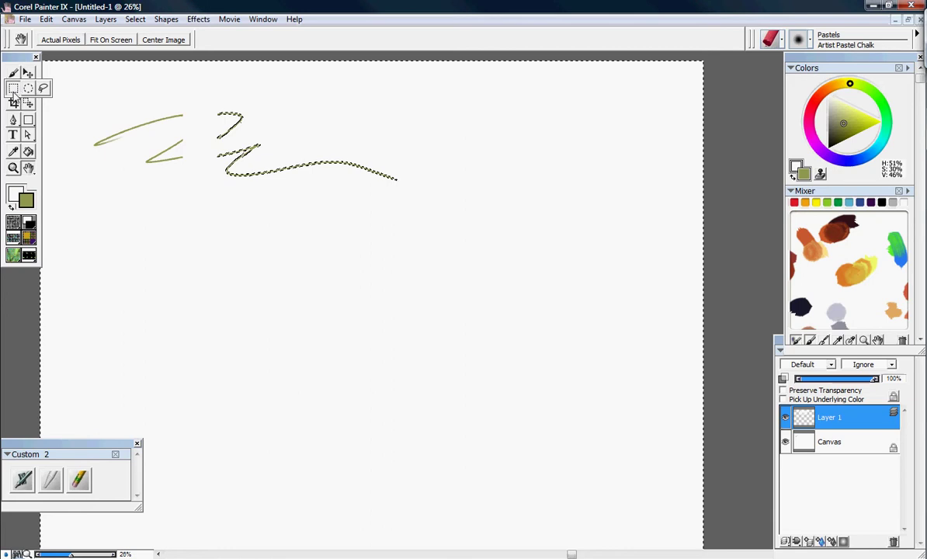
pyautogui.click(43, 89)
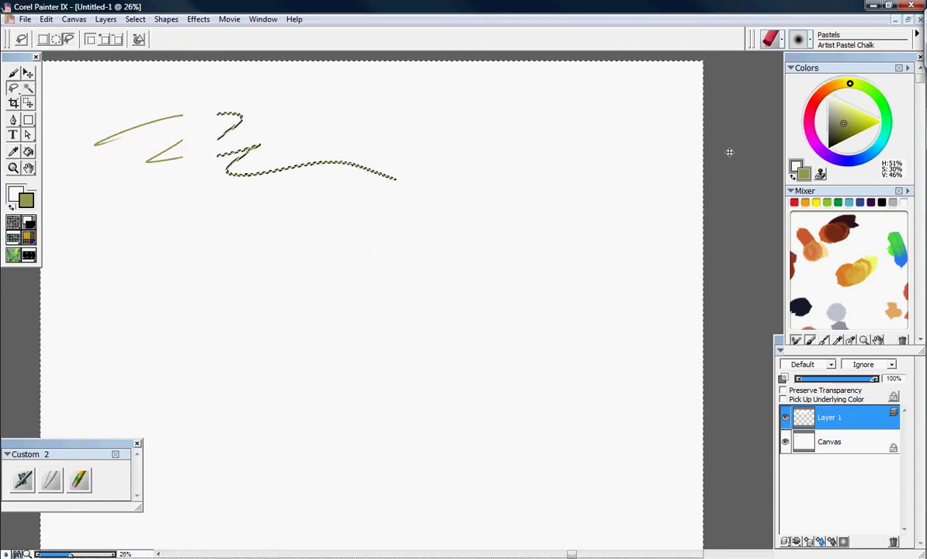
pyautogui.hotkey('ctrl', 'd')
pyautogui.hotkey('ctrl', 'shift', 'd')
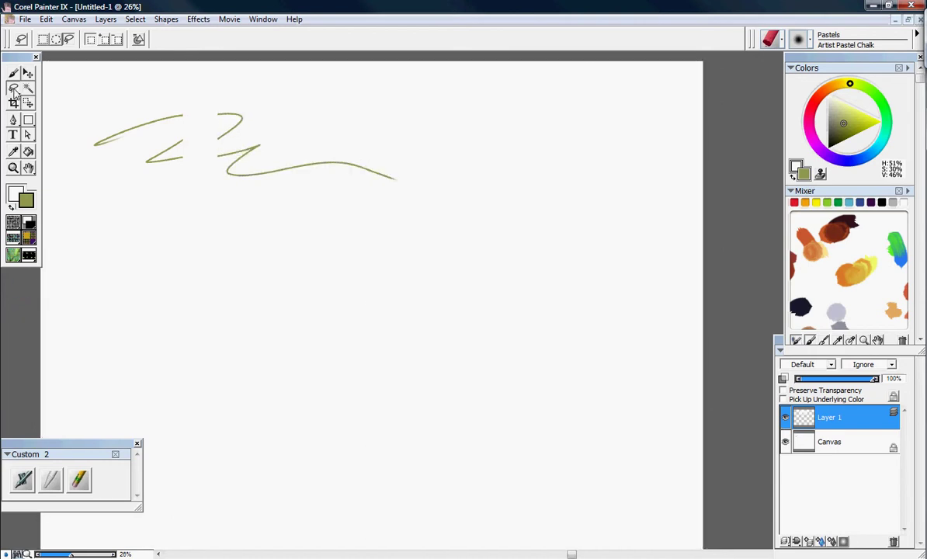
pyautogui.moveTo(13, 88); pyautogui.dragTo(33, 87)
pyautogui.hotkey('ctrl', 'd')
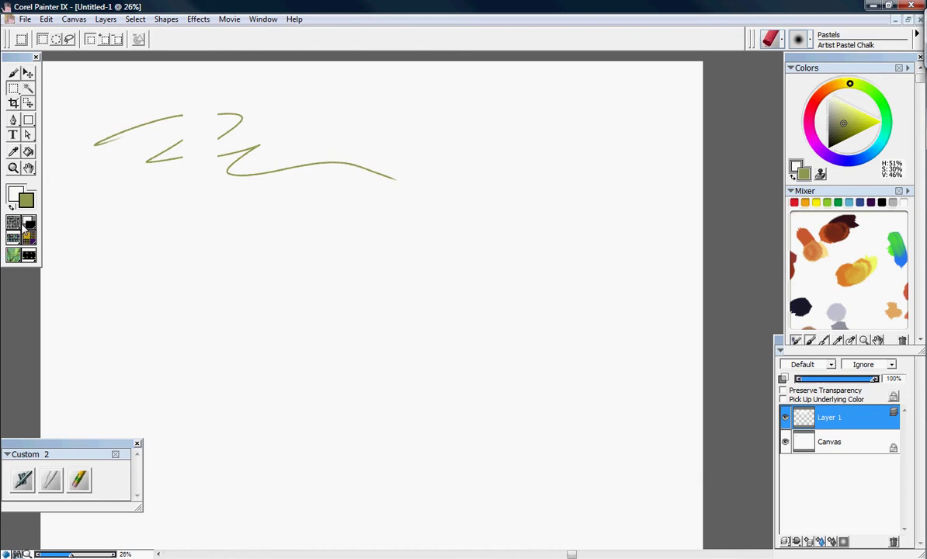
pyautogui.moveTo(14, 91); pyautogui.dragTo(33, 87)
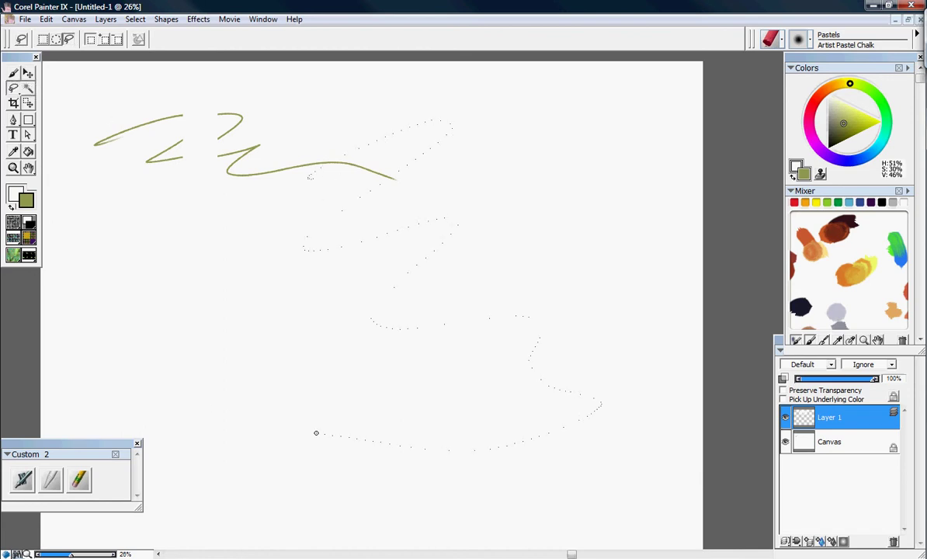
# Step: Draw lasso selections, ending with a small one around the middle zigzag, then clear it
pyautogui.moveTo(132, 267)
pyautogui.mouseDown()
pyautogui.moveTo(215, 198)
pyautogui.moveTo(183, 201)
pyautogui.mouseUp()
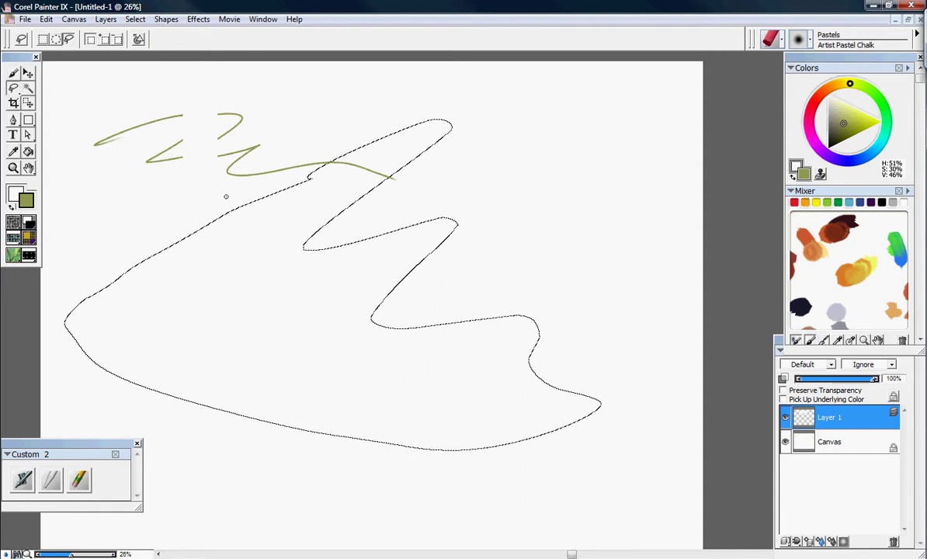
pyautogui.moveTo(280, 124)
pyautogui.mouseDown()
pyautogui.moveTo(207, 133)
pyautogui.moveTo(218, 159)
pyautogui.mouseUp()
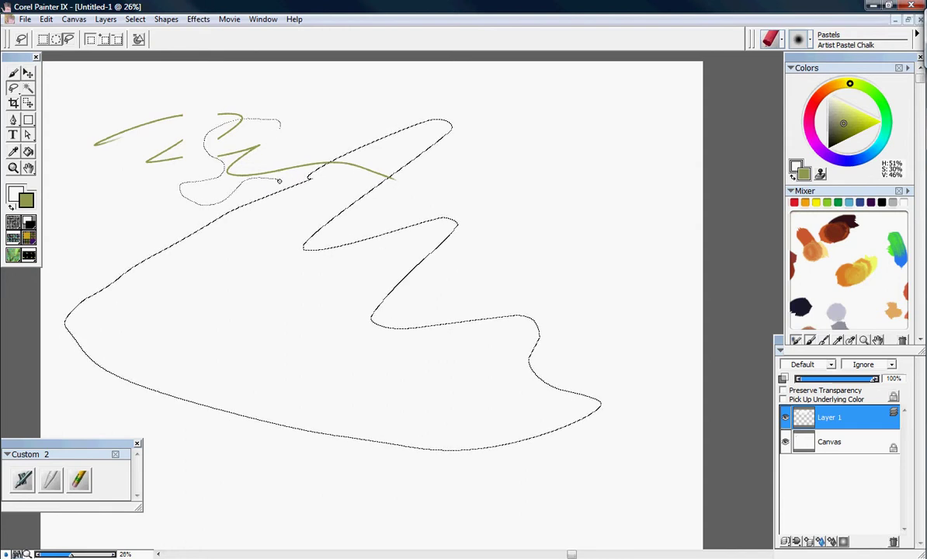
pyautogui.moveTo(288, 123); pyautogui.dragTo(265, 124)
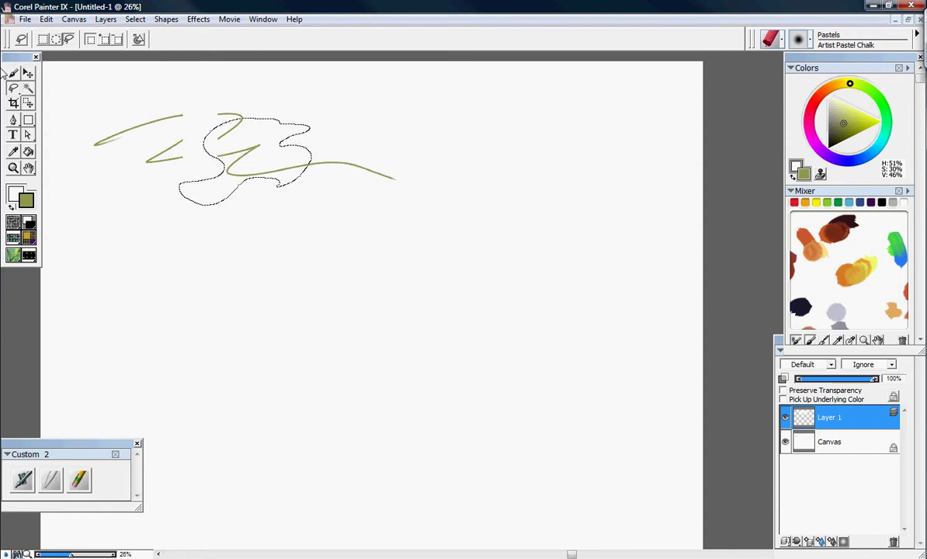
pyautogui.hotkey('ctrl', 'd')
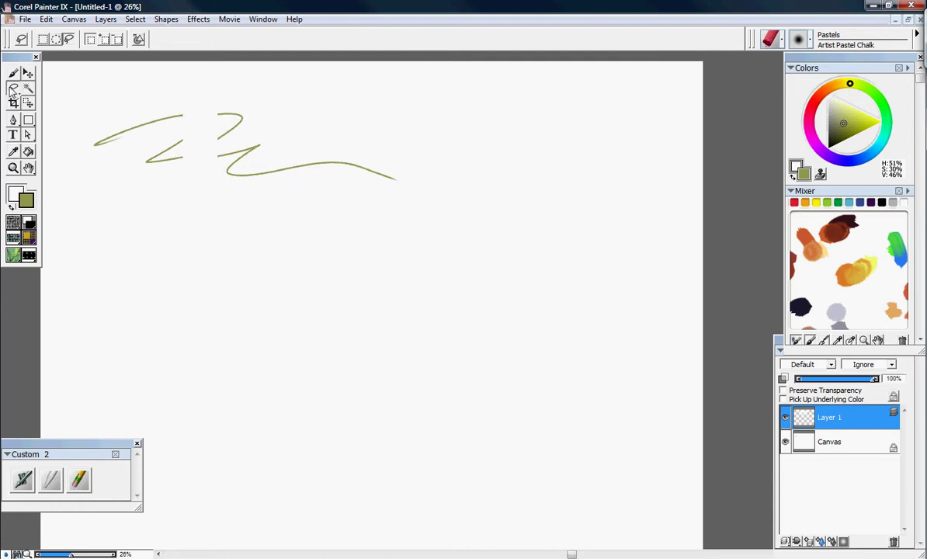
pyautogui.moveTo(13, 89); pyautogui.dragTo(39, 87)
pyautogui.hotkey('ctrl', 'z')
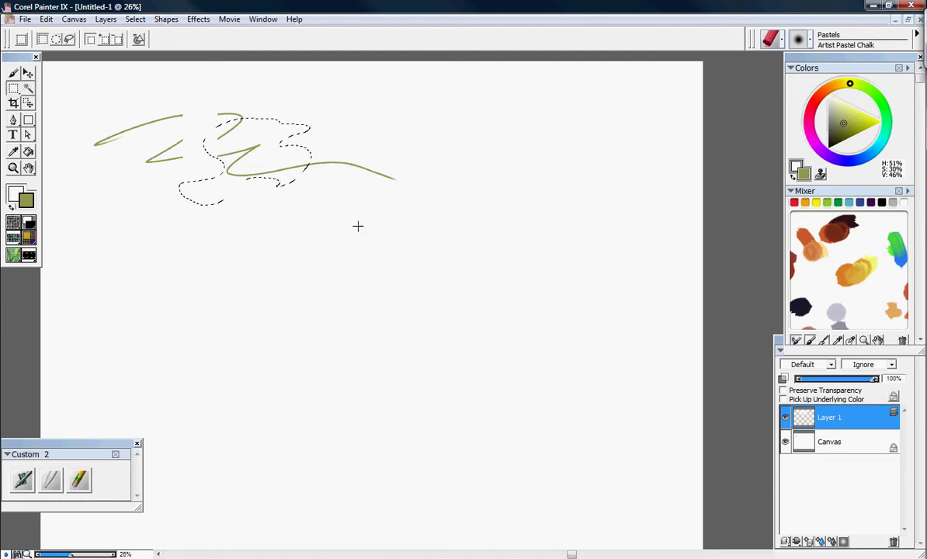
pyautogui.hotkey('ctrl', 'd')
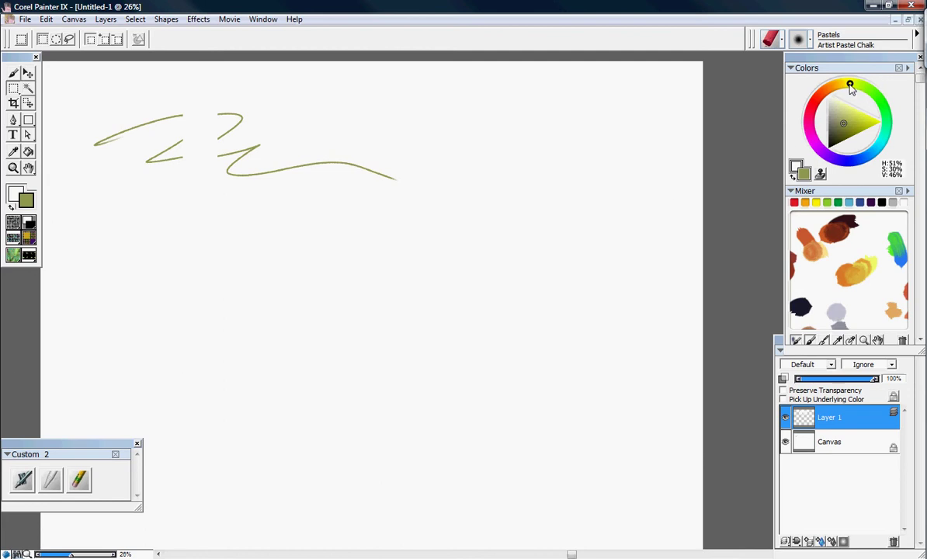
# Step: Pick a dark green on the Colors wheel and choose the Airbrushes Fine Tip Soft Air 50 brush
pyautogui.moveTo(850, 89)
pyautogui.mouseDown()
pyautogui.moveTo(815, 92)
pyautogui.moveTo(822, 138)
pyautogui.moveTo(761, 138)
pyautogui.moveTo(846, 98)
pyautogui.moveTo(813, 103)
pyautogui.moveTo(803, 121)
pyautogui.moveTo(880, 108)
pyautogui.moveTo(776, 109)
pyautogui.moveTo(880, 100)
pyautogui.mouseUp()
pyautogui.click(848, 137)
pyautogui.click(846, 135)
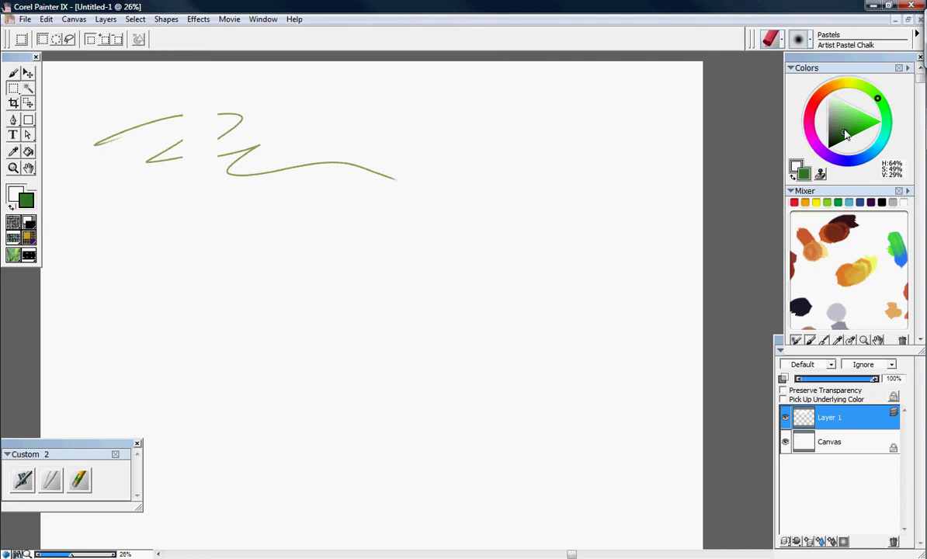
pyautogui.click(784, 44)
pyautogui.scroll(3, 811, 74)
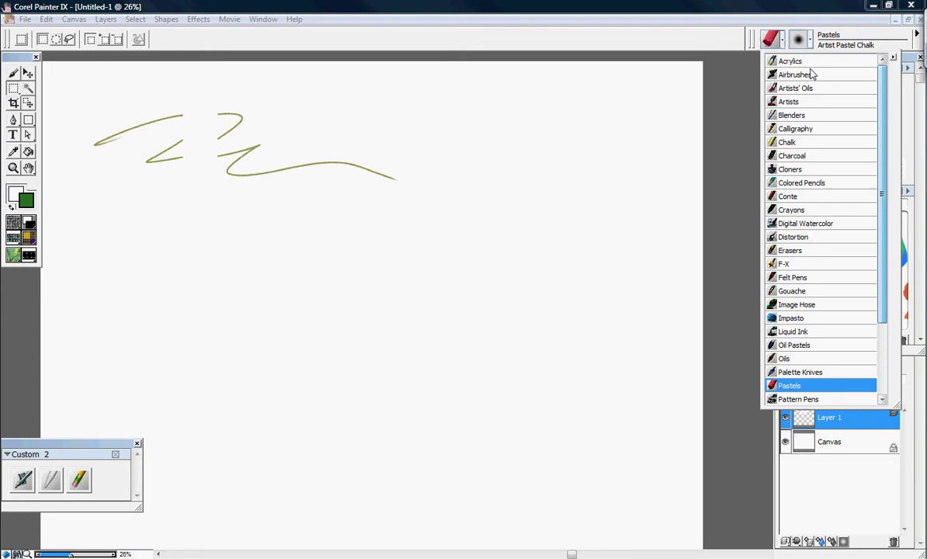
pyautogui.click(811, 73)
# Step: Paint a soft green airbrush zigzag and a loop, building up darker green inside it
pyautogui.moveTo(308, 230)
pyautogui.mouseDown()
pyautogui.moveTo(345, 256)
pyautogui.moveTo(582, 342)
pyautogui.mouseUp()
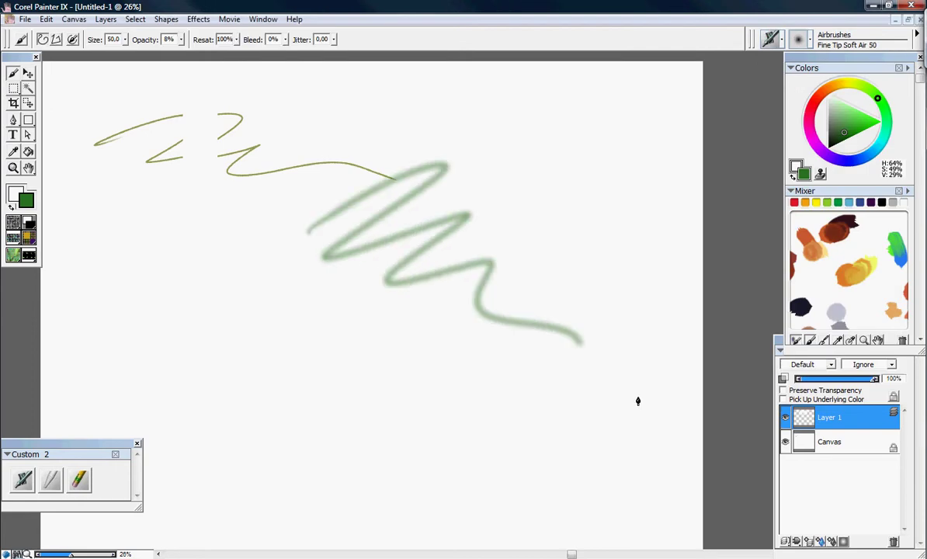
pyautogui.moveTo(638, 401); pyautogui.dragTo(641, 401)
pyautogui.moveTo(297, 223)
pyautogui.mouseDown()
pyautogui.moveTo(324, 236)
pyautogui.moveTo(302, 264)
pyautogui.moveTo(345, 279)
pyautogui.mouseUp()
pyautogui.moveTo(318, 244)
pyautogui.mouseDown()
pyautogui.moveTo(325, 252)
pyautogui.moveTo(304, 249)
pyautogui.moveTo(327, 244)
pyautogui.moveTo(333, 265)
pyautogui.mouseUp()
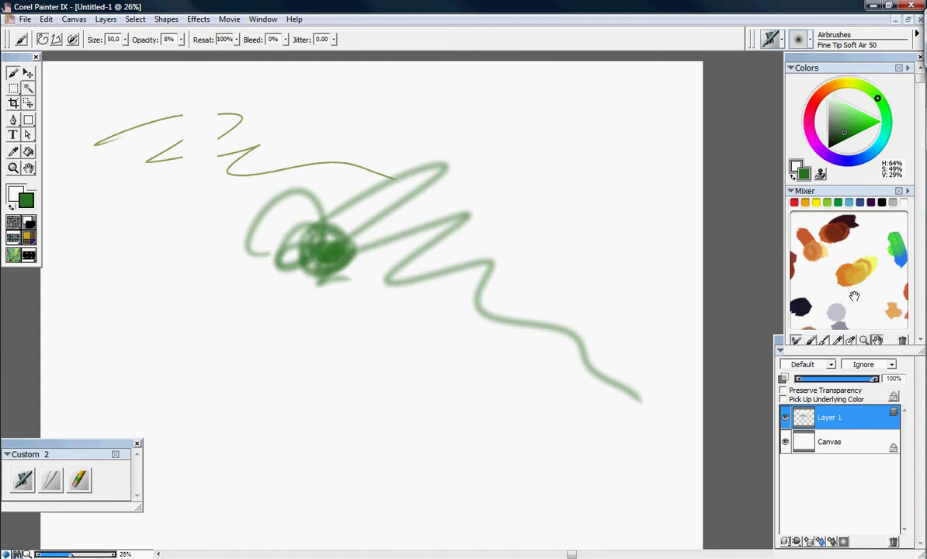
# Step: Mix a light teal dab and blend bright yellow-green into it on the Mixer pad
pyautogui.click(876, 339)
pyautogui.moveTo(871, 305)
pyautogui.mouseDown()
pyautogui.moveTo(836, 295)
pyautogui.moveTo(854, 281)
pyautogui.mouseUp()
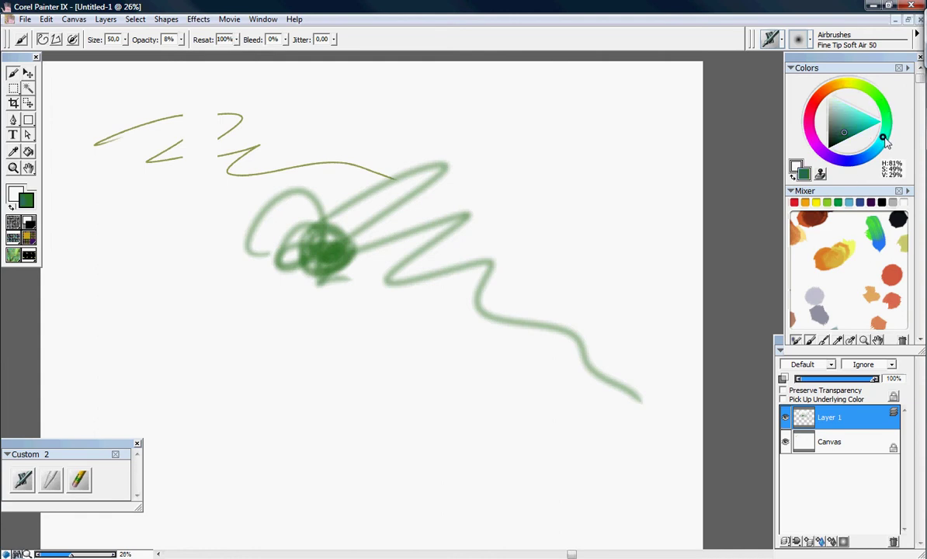
pyautogui.click(881, 145)
pyautogui.click(857, 119)
pyautogui.click(845, 309)
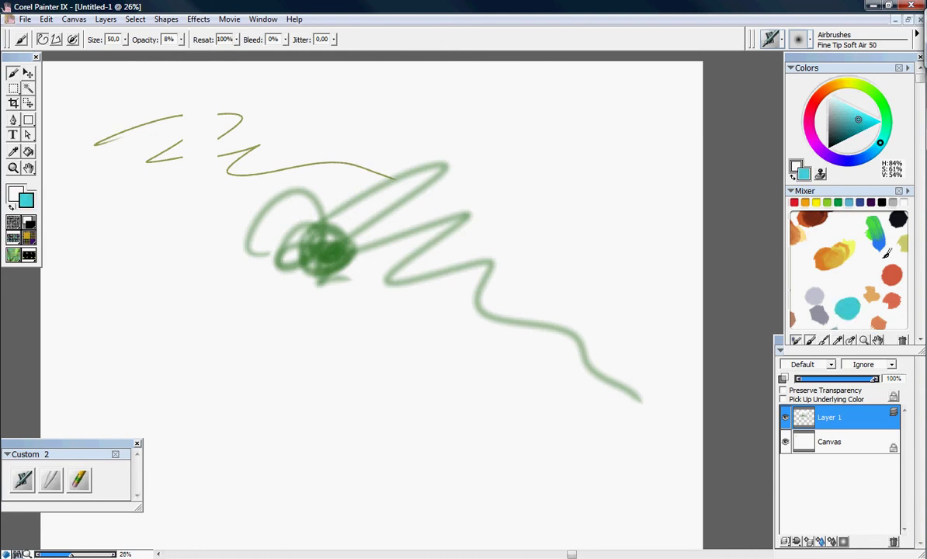
pyautogui.click(850, 85)
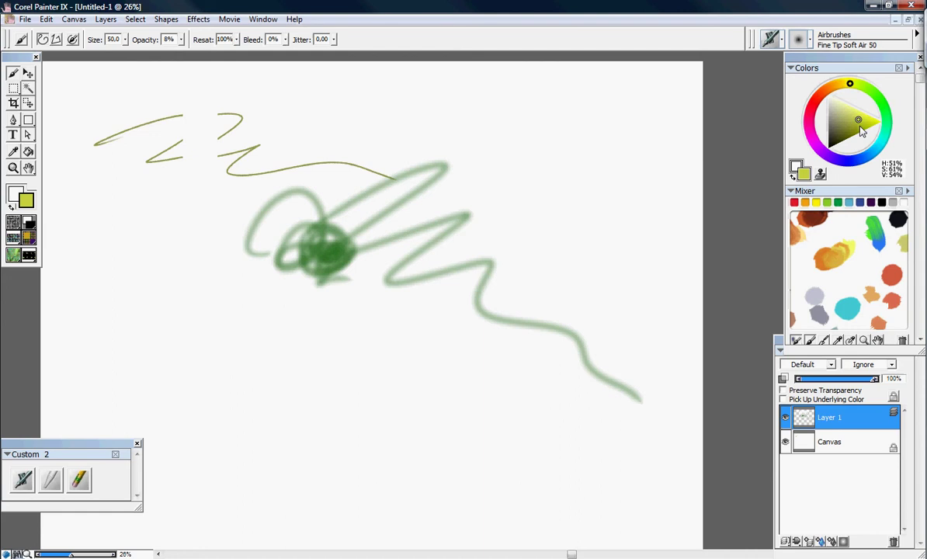
pyautogui.click(861, 115)
pyautogui.moveTo(847, 279); pyautogui.dragTo(856, 303)
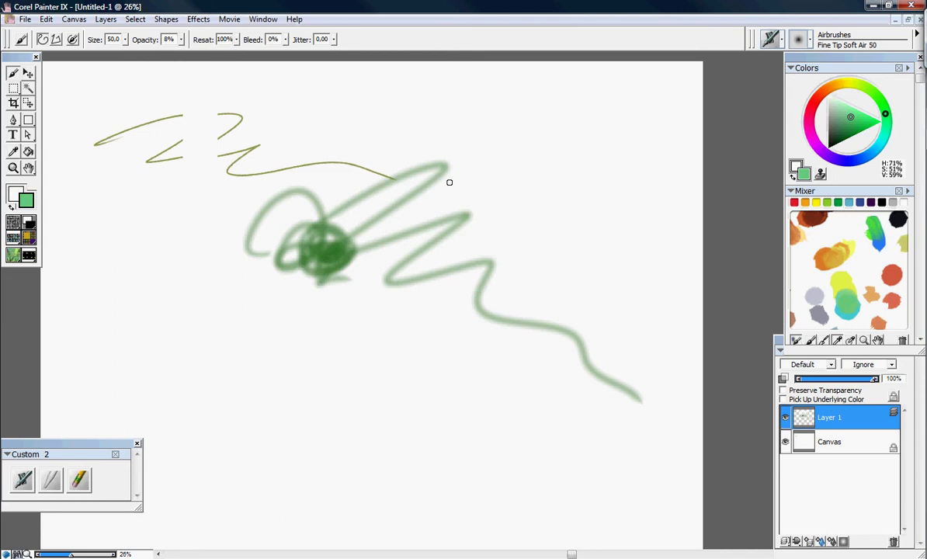
# Step: Paint light-green and yellow airbrush scribbles right of the loop using colours sampled from the mixer
pyautogui.moveTo(477, 149)
pyautogui.mouseDown()
pyautogui.moveTo(521, 165)
pyautogui.moveTo(523, 196)
pyautogui.moveTo(509, 182)
pyautogui.moveTo(532, 182)
pyautogui.moveTo(542, 211)
pyautogui.moveTo(497, 198)
pyautogui.mouseUp()
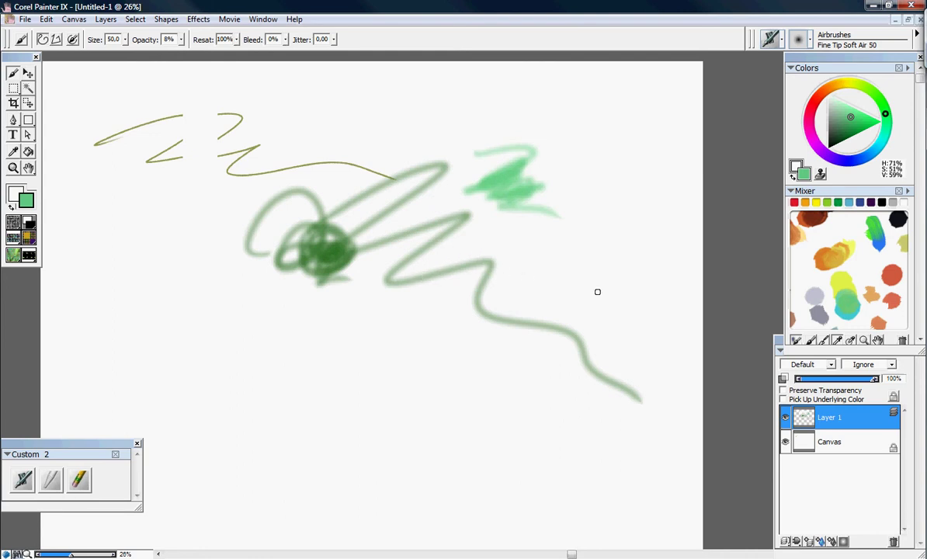
pyautogui.keyDown('alt'); pyautogui.click(849, 274); pyautogui.keyUp('alt')
pyautogui.keyDown('alt'); pyautogui.click(848, 287); pyautogui.keyUp('alt')
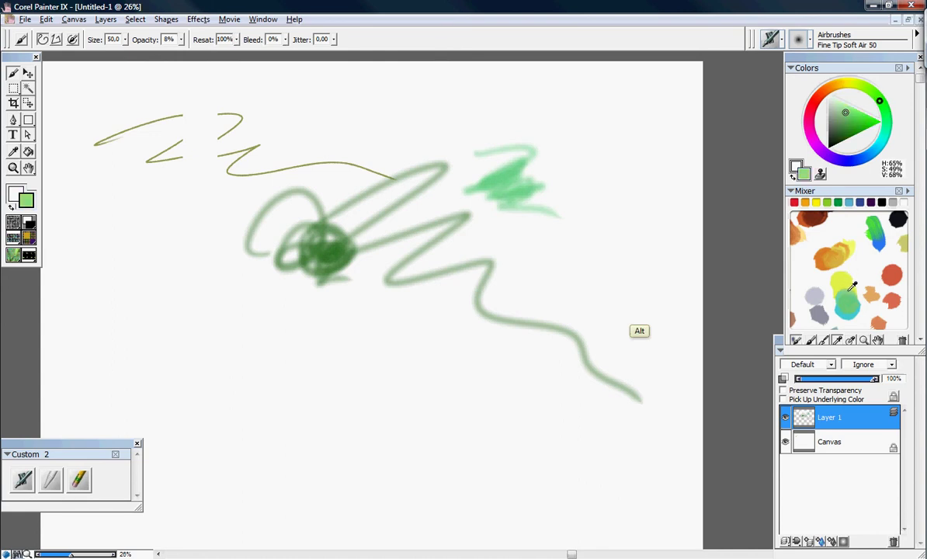
pyautogui.moveTo(586, 166)
pyautogui.mouseDown()
pyautogui.moveTo(577, 194)
pyautogui.moveTo(630, 233)
pyautogui.mouseUp()
pyautogui.keyDown('alt'); pyautogui.click(843, 279); pyautogui.keyUp('alt')
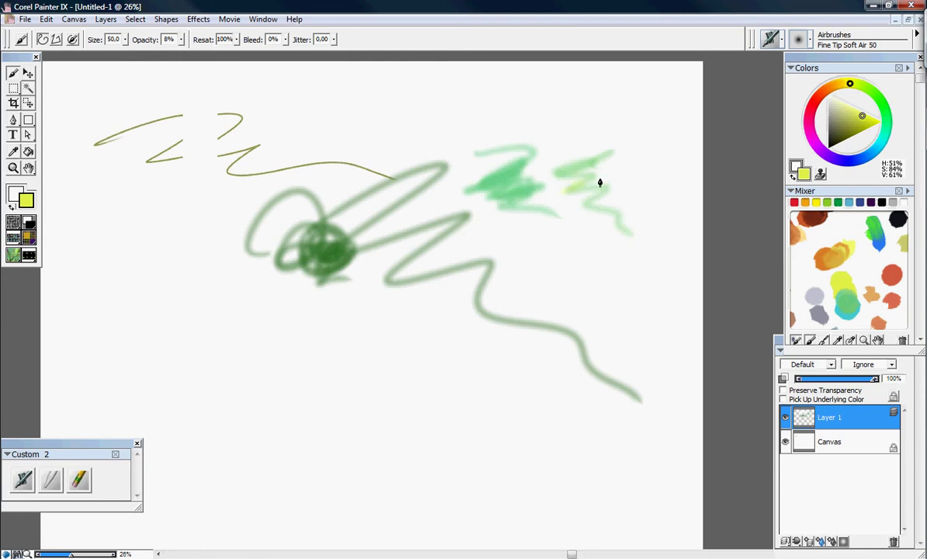
pyautogui.moveTo(599, 182)
pyautogui.mouseDown()
pyautogui.moveTo(575, 205)
pyautogui.moveTo(527, 224)
pyautogui.mouseUp()
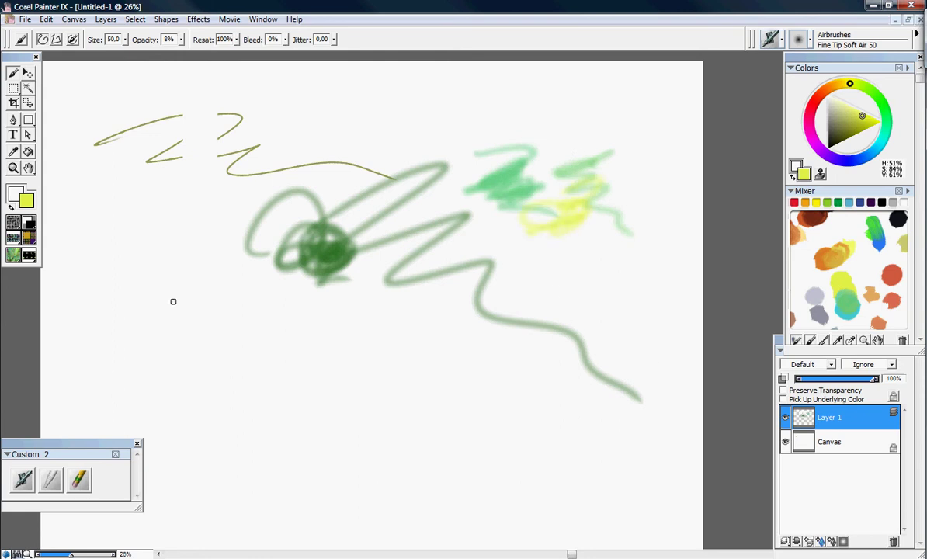
pyautogui.moveTo(122, 378); pyautogui.dragTo(163, 409)
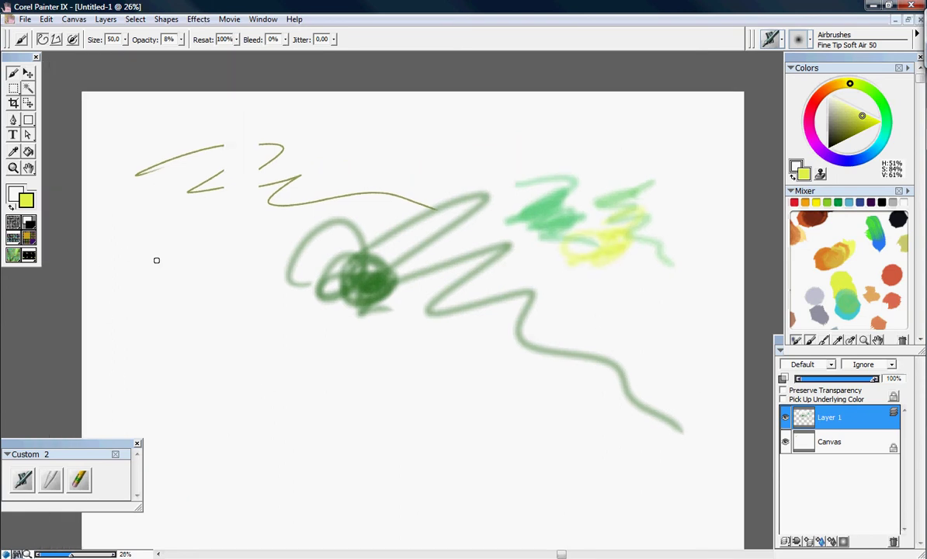
# Step: Blend the green and yellow strokes with Blenders Just Add Water, then remove Layer 1
pyautogui.click(769, 39)
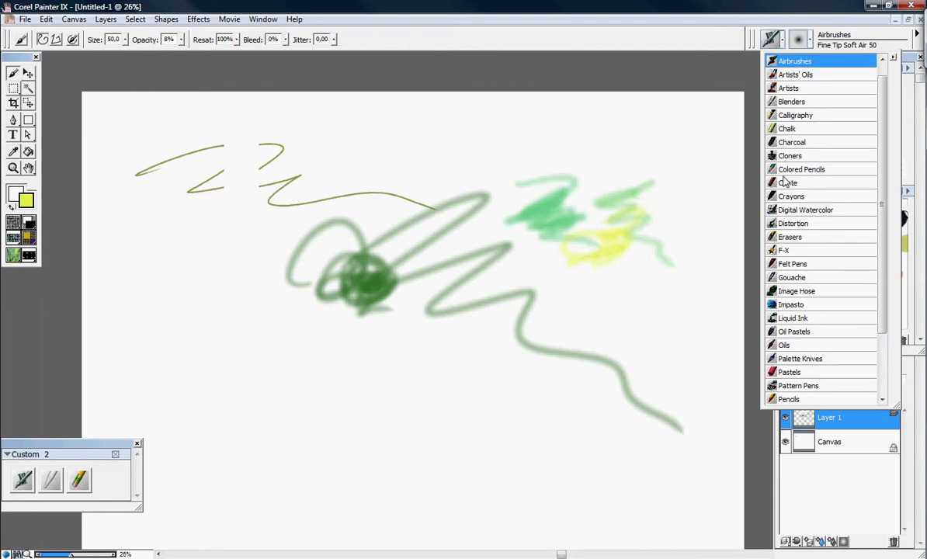
pyautogui.moveTo(879, 205); pyautogui.dragTo(880, 194)
pyautogui.click(827, 115)
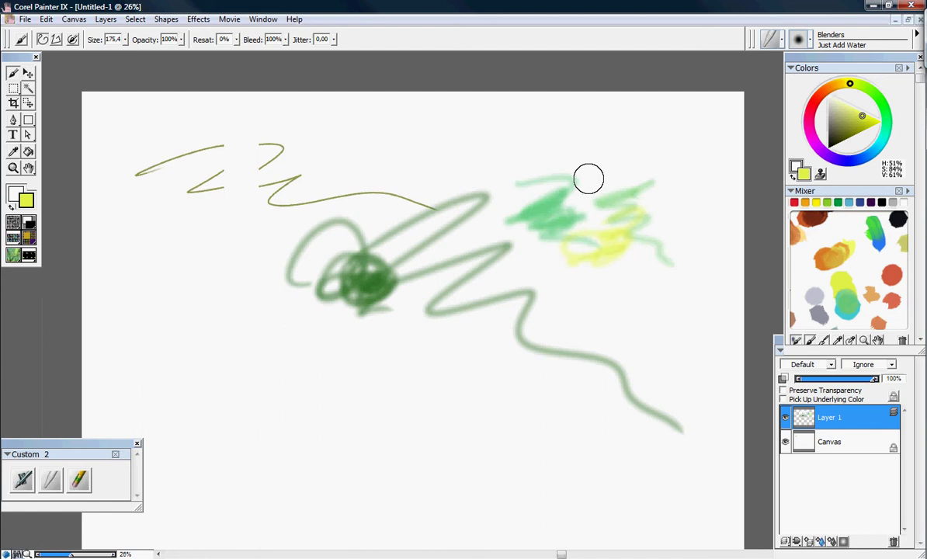
pyautogui.moveTo(587, 177)
pyautogui.mouseDown()
pyautogui.moveTo(549, 205)
pyautogui.moveTo(560, 228)
pyautogui.moveTo(591, 261)
pyautogui.moveTo(636, 249)
pyautogui.mouseUp()
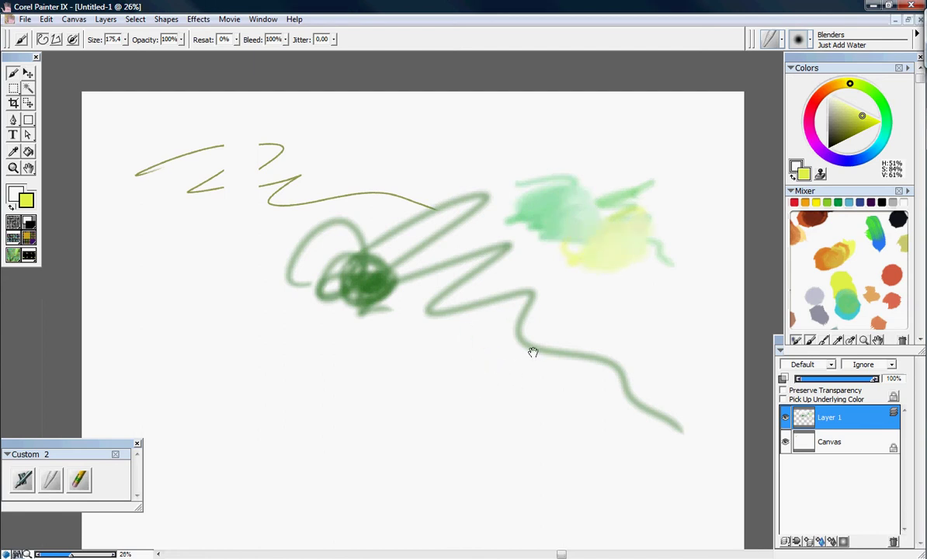
pyautogui.moveTo(534, 352)
pyautogui.mouseDown()
pyautogui.moveTo(509, 327)
pyautogui.moveTo(532, 328)
pyautogui.moveTo(517, 339)
pyautogui.mouseUp()
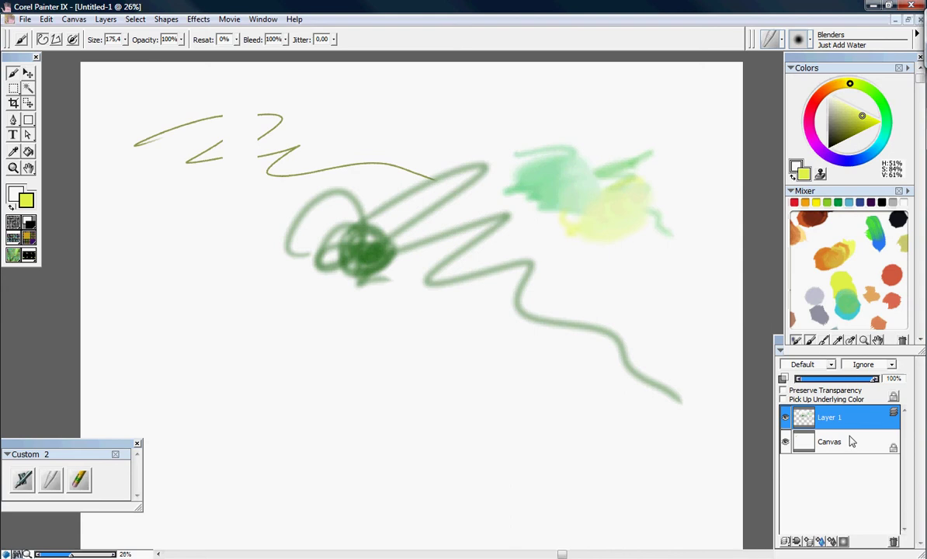
pyautogui.click(893, 540)
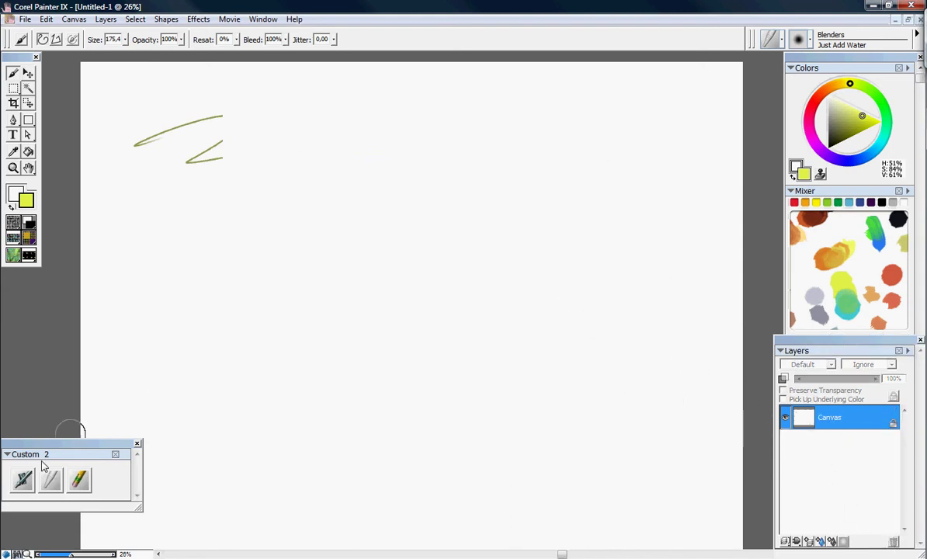
# Step: Erase the leftover olive strokes, add and undo test layers, then add a New Watercolor Layer
pyautogui.click(78, 479)
pyautogui.moveTo(152, 145)
pyautogui.mouseDown()
pyautogui.moveTo(225, 118)
pyautogui.moveTo(177, 147)
pyautogui.moveTo(187, 171)
pyautogui.mouseUp()
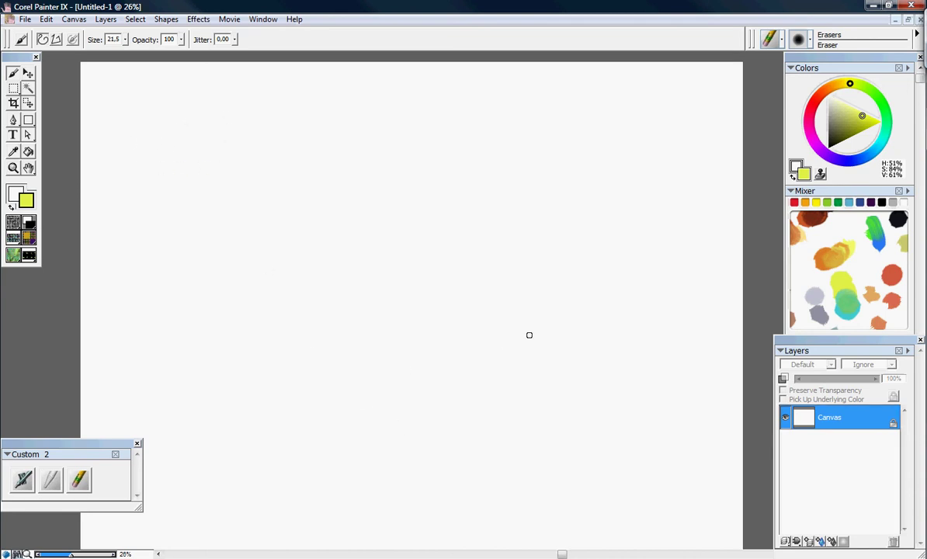
pyautogui.click(808, 541)
pyautogui.click(808, 541)
pyautogui.click(809, 542)
pyautogui.click(811, 543)
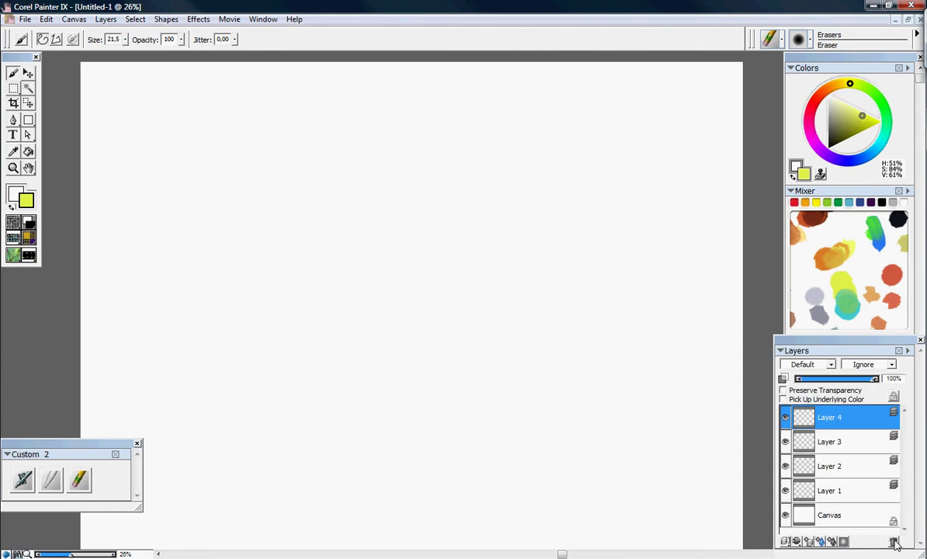
pyautogui.hotkey('ctrl', 'z')
pyautogui.hotkey('ctrl', 'z')
pyautogui.hotkey('ctrl', 'z')
pyautogui.hotkey('ctrl', 'z')
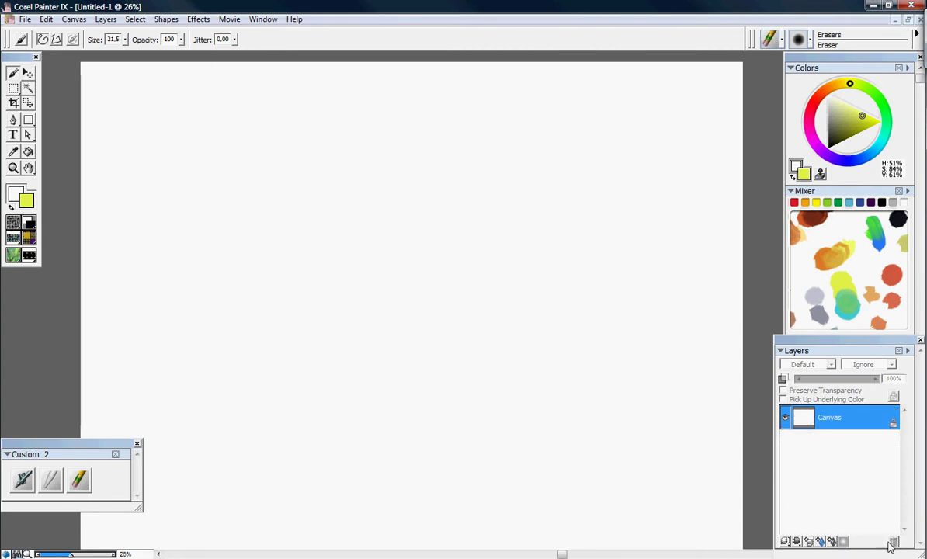
pyautogui.click(821, 541)
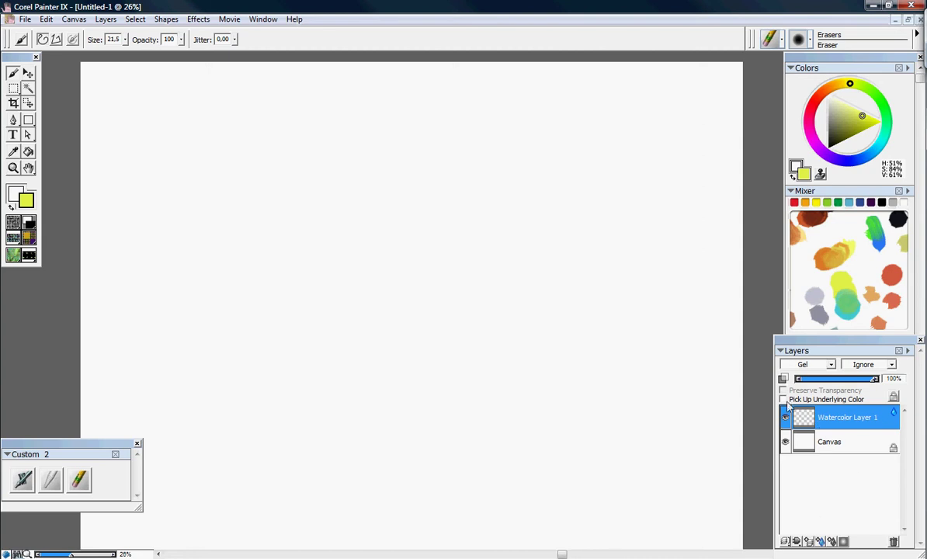
pyautogui.click(769, 39)
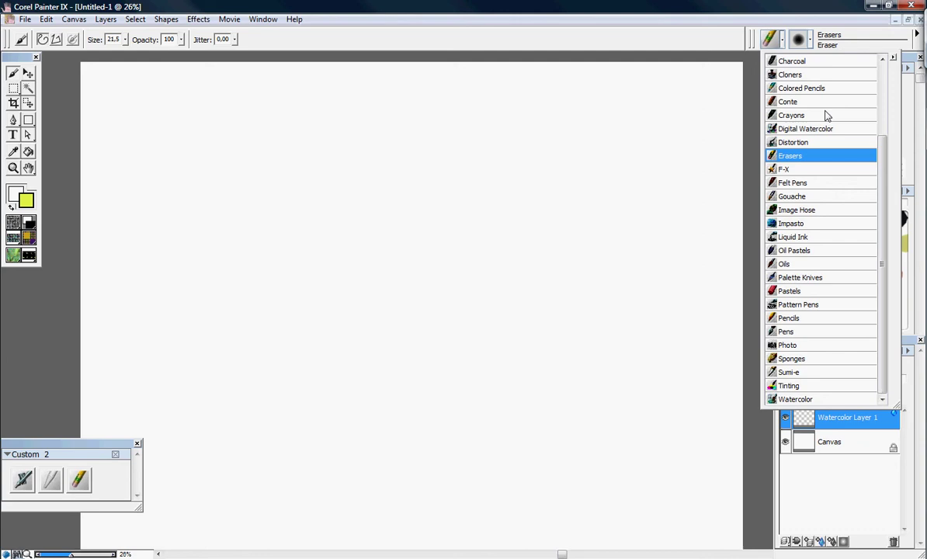
# Step: Try the Digital Watercolor and Watercolor categories, then return to the Airbrushes Fine Tip Soft Air 50
pyautogui.click(829, 130)
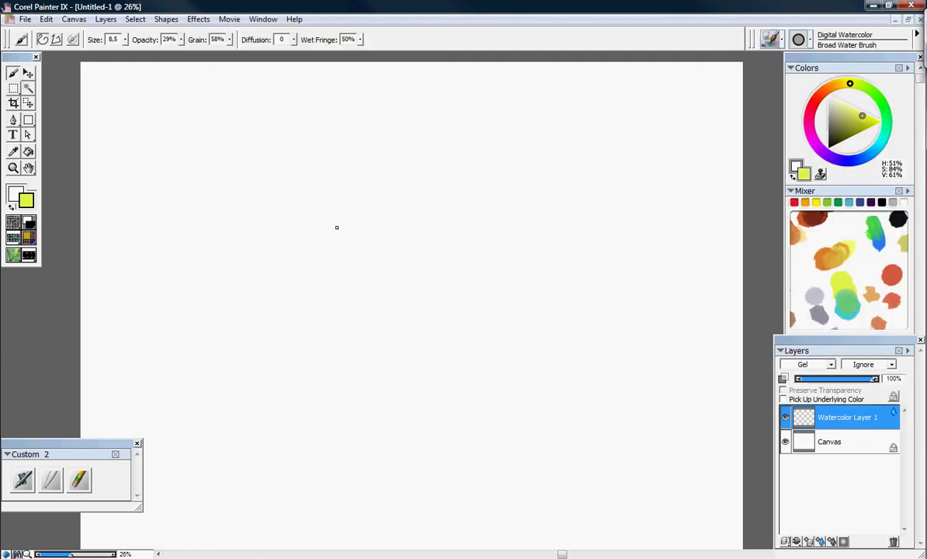
pyautogui.click(783, 43)
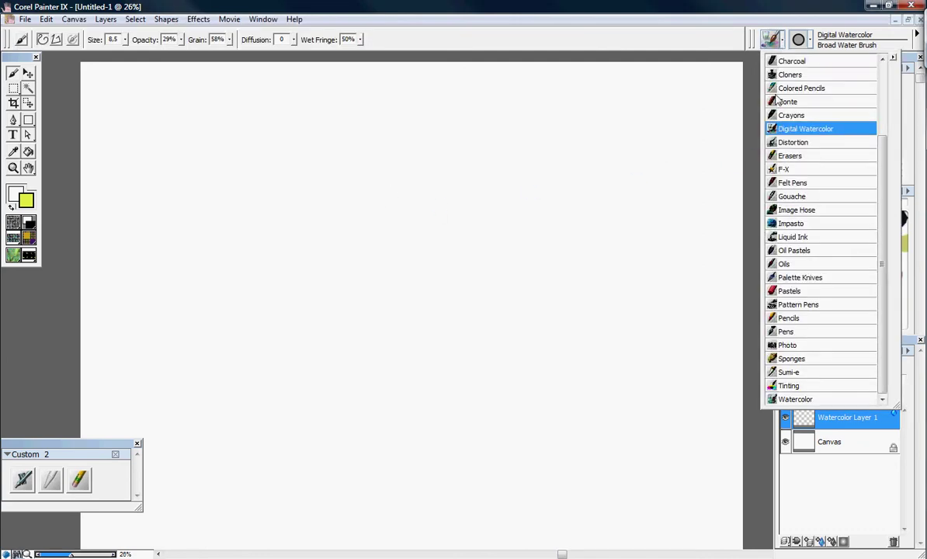
pyautogui.click(787, 399)
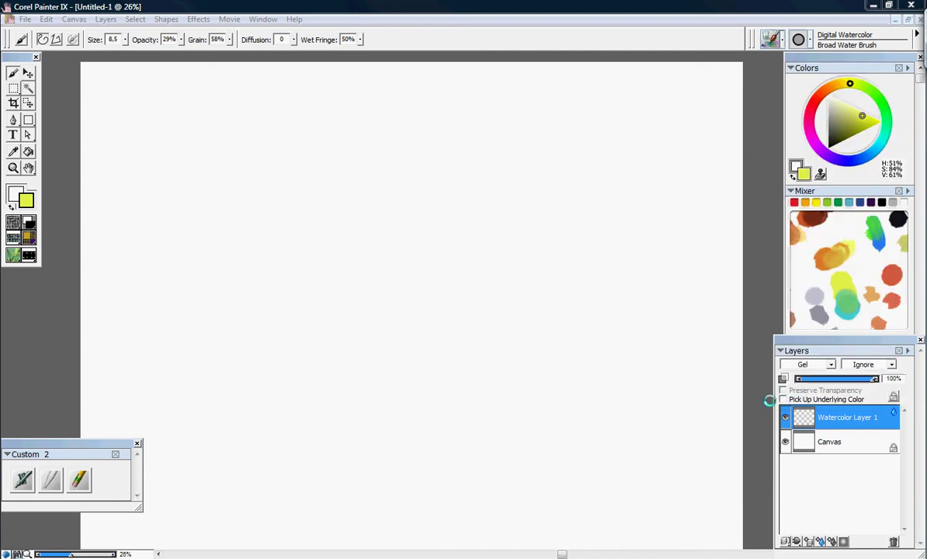
pyautogui.click(771, 41)
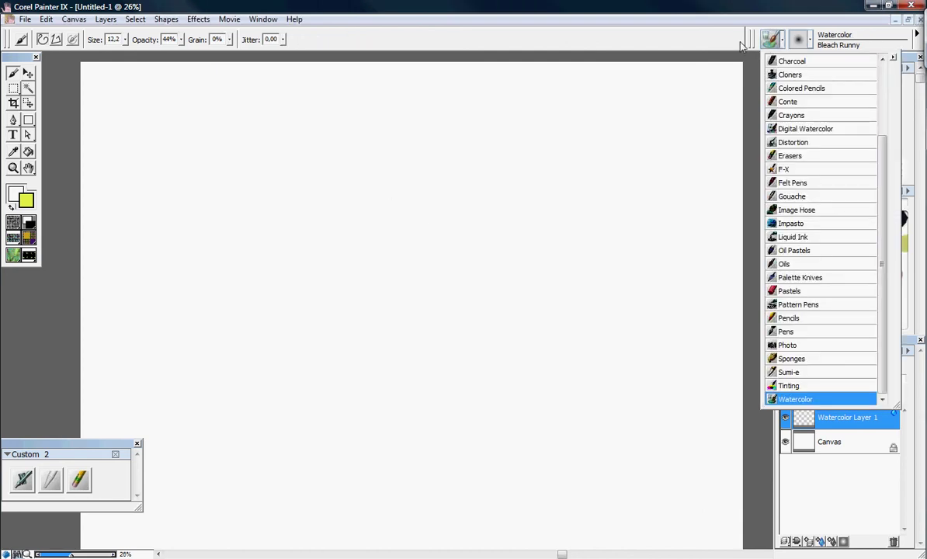
pyautogui.click(669, 51)
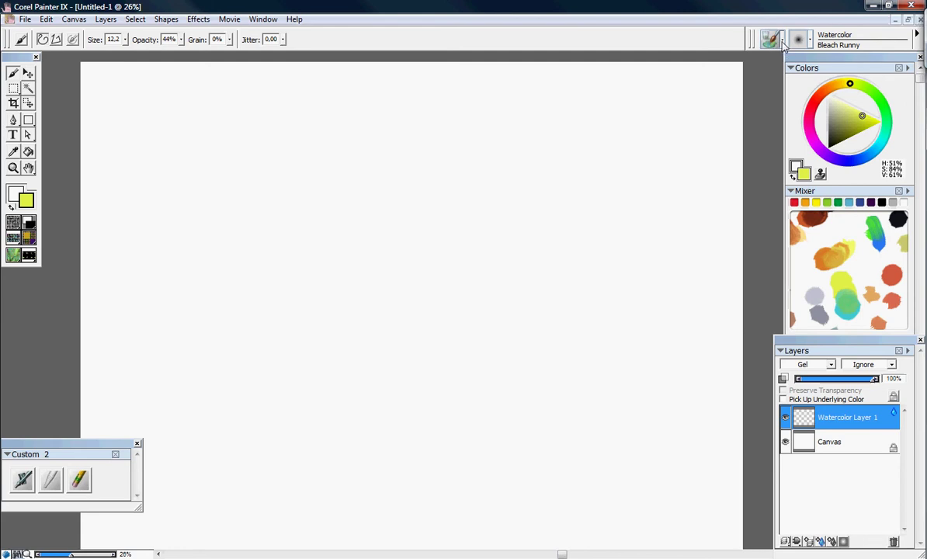
pyautogui.click(783, 43)
pyautogui.scroll(3, 869, 139)
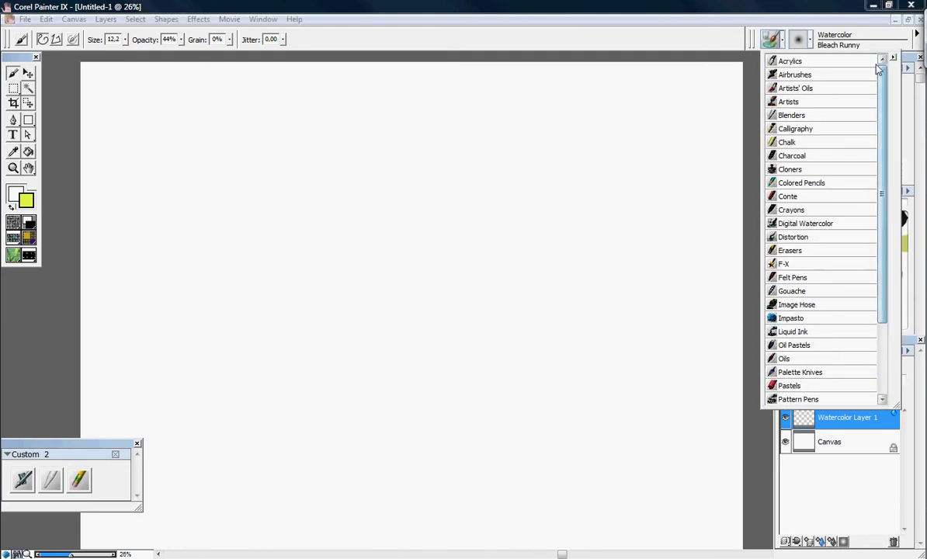
pyautogui.click(815, 74)
# Step: Attempt airbrush strokes on the watercolor layer and dismiss the Watercolor-only error message
pyautogui.click(187, 221)
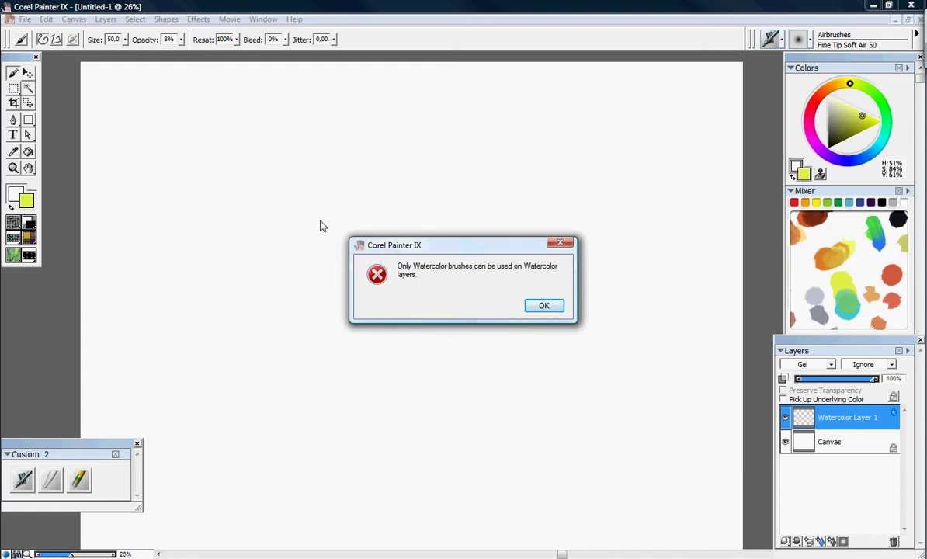
pyautogui.click(535, 305)
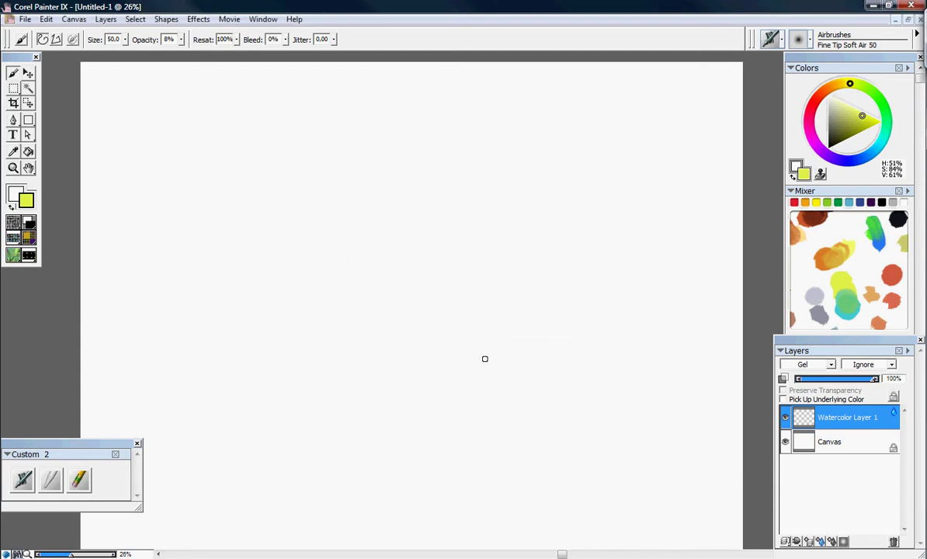
pyautogui.click(484, 358)
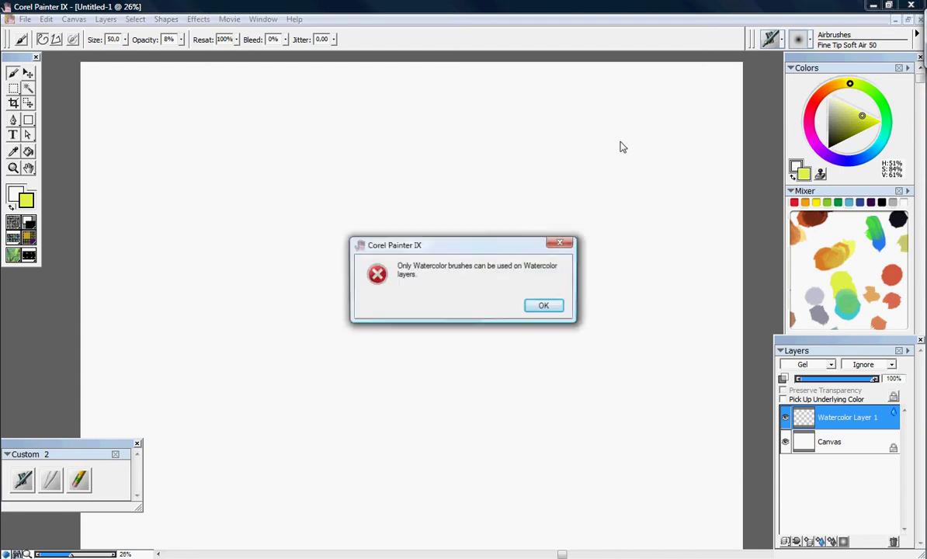
pyautogui.click(543, 305)
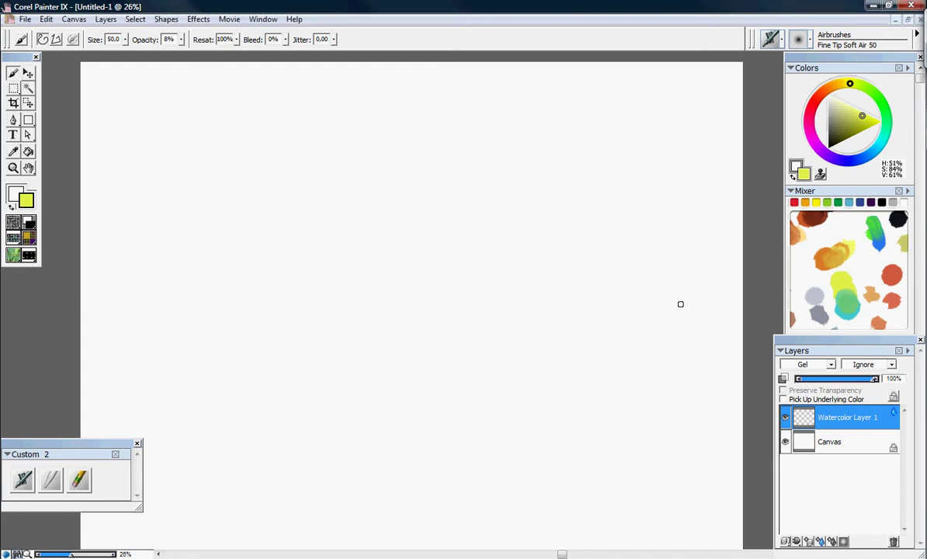
# Step: Delete Watercolor Layer 1, then test a yellow airbrush zigzag and undo it
pyautogui.click(893, 543)
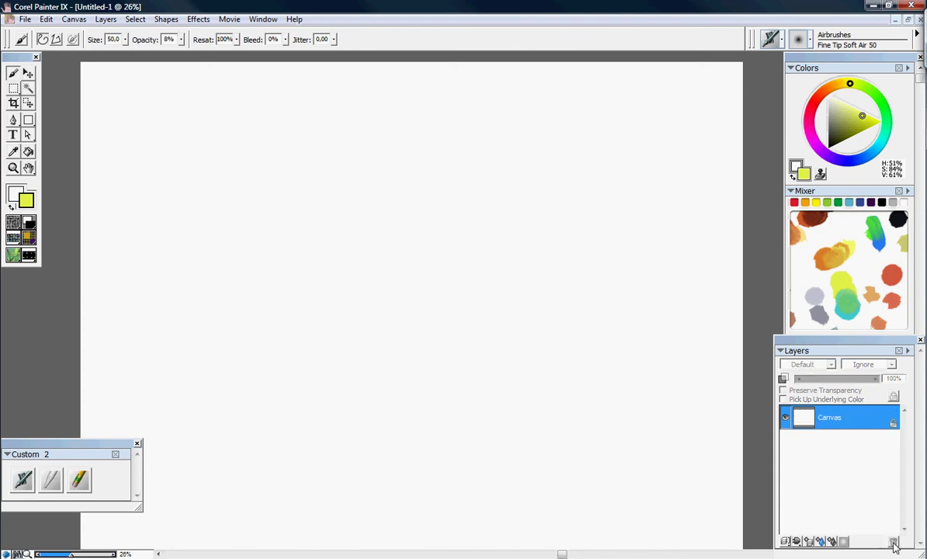
pyautogui.moveTo(237, 196)
pyautogui.mouseDown()
pyautogui.moveTo(346, 178)
pyautogui.moveTo(493, 377)
pyautogui.mouseUp()
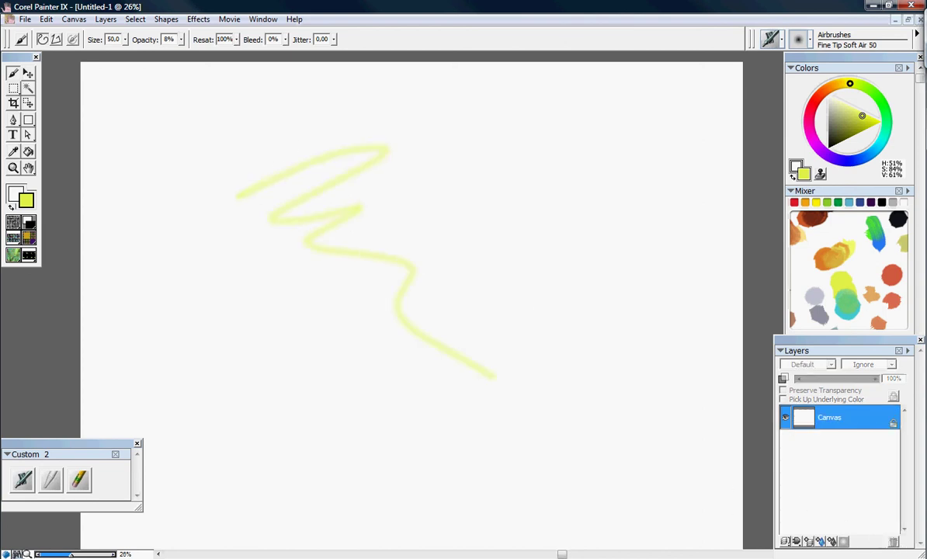
pyautogui.hotkey('ctrl', 'z')
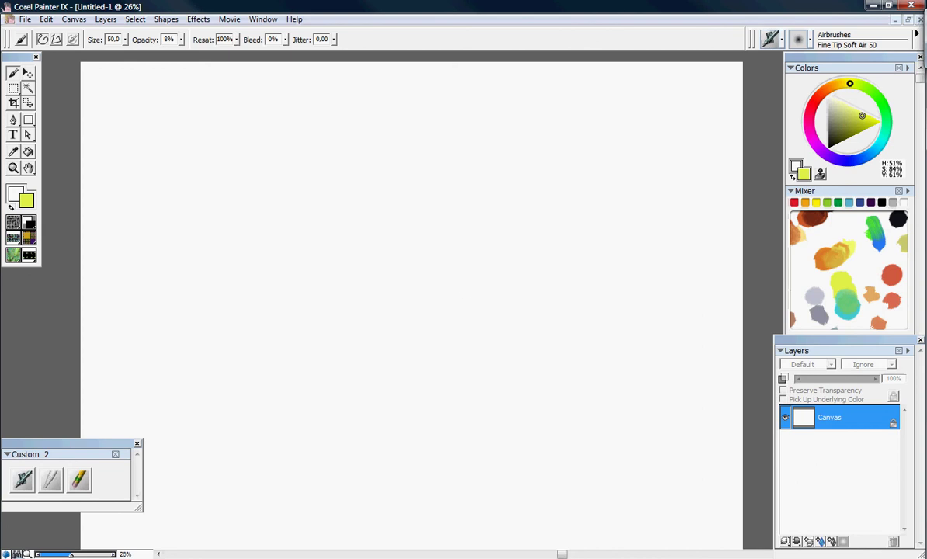
# Step: Browse the brush category list and move the Custom 2 palette slightly lower
pyautogui.click(779, 40)
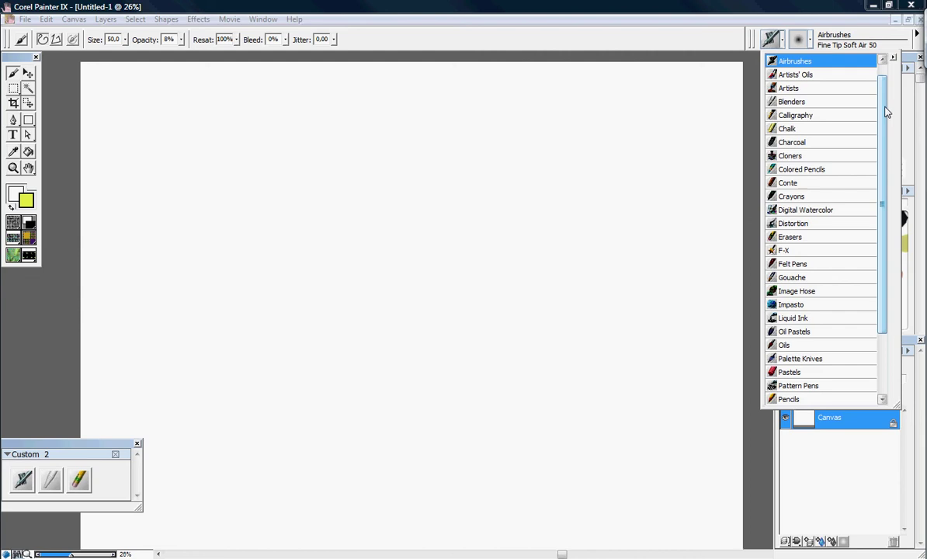
pyautogui.scroll(-3, 817, 331)
pyautogui.scroll(3, 833, 121)
pyautogui.scroll(-2, 845, 204)
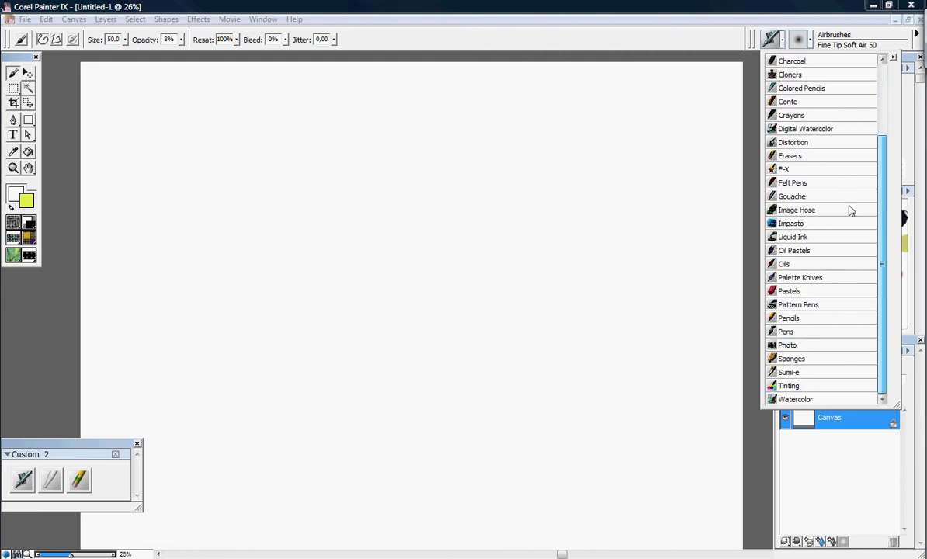
pyautogui.scroll(3, 807, 149)
pyautogui.click(590, 19)
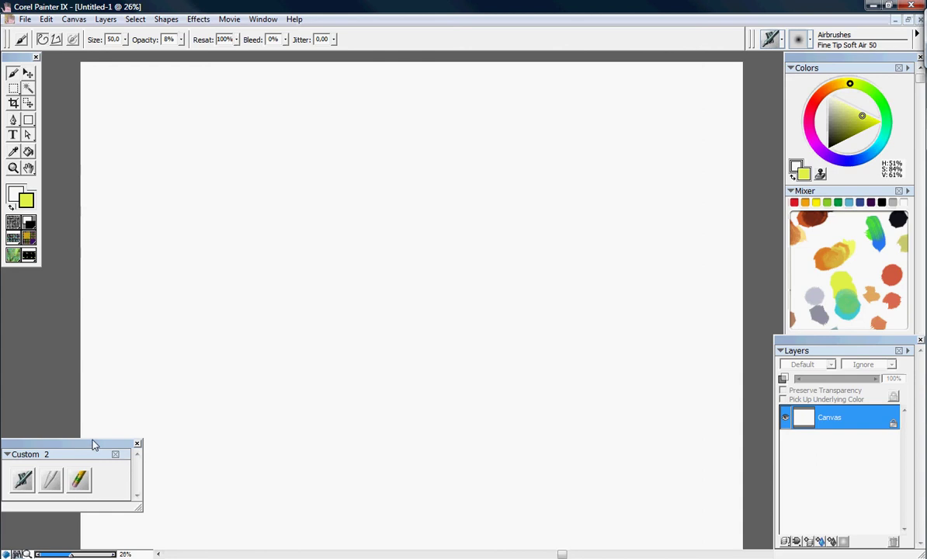
pyautogui.moveTo(93, 444); pyautogui.dragTo(94, 476)
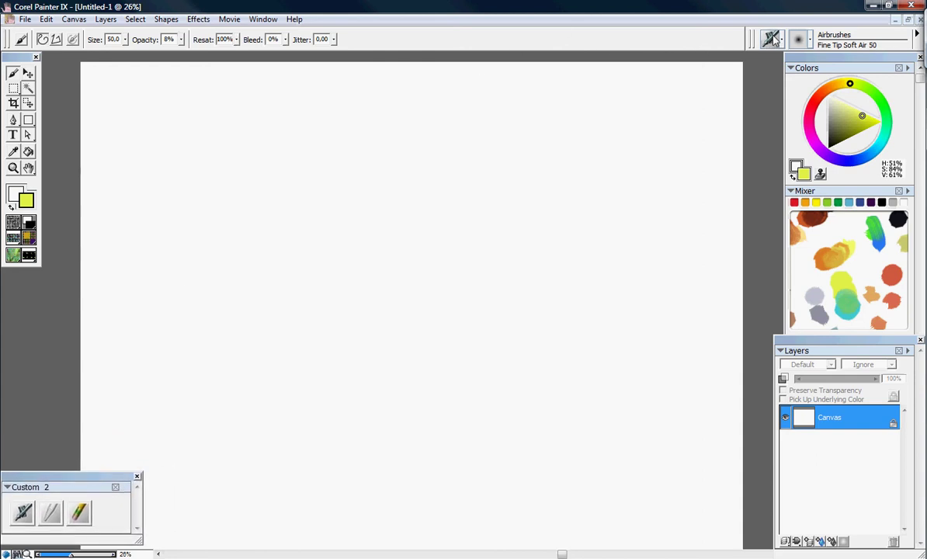
# Step: Drag airbrushes out to create the Custom 5 palette, including Fine Tip Soft Air 50
pyautogui.moveTo(672, 116); pyautogui.dragTo(543, 167)
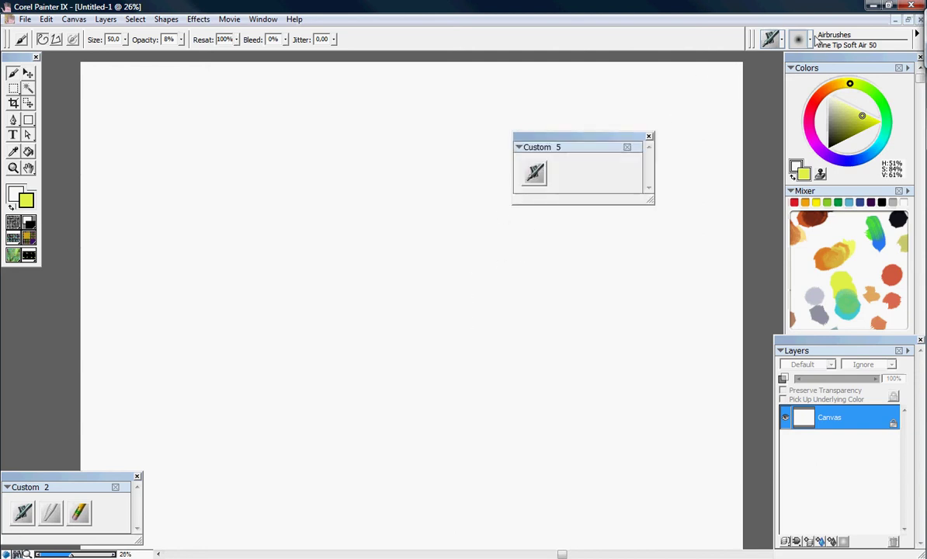
pyautogui.click(817, 41)
pyautogui.click(786, 281)
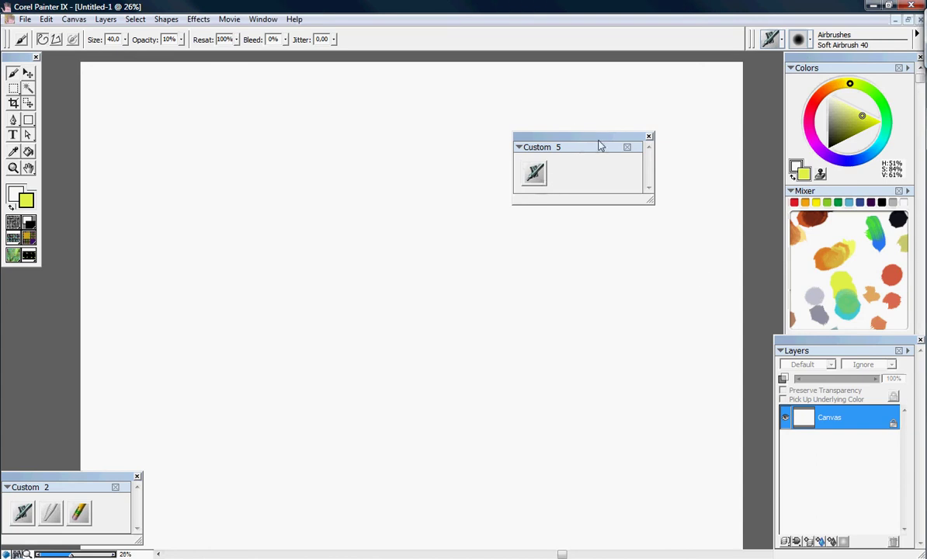
pyautogui.moveTo(773, 39)
pyautogui.mouseDown()
pyautogui.moveTo(567, 138)
pyautogui.moveTo(571, 174)
pyautogui.moveTo(559, 181)
pyautogui.mouseUp()
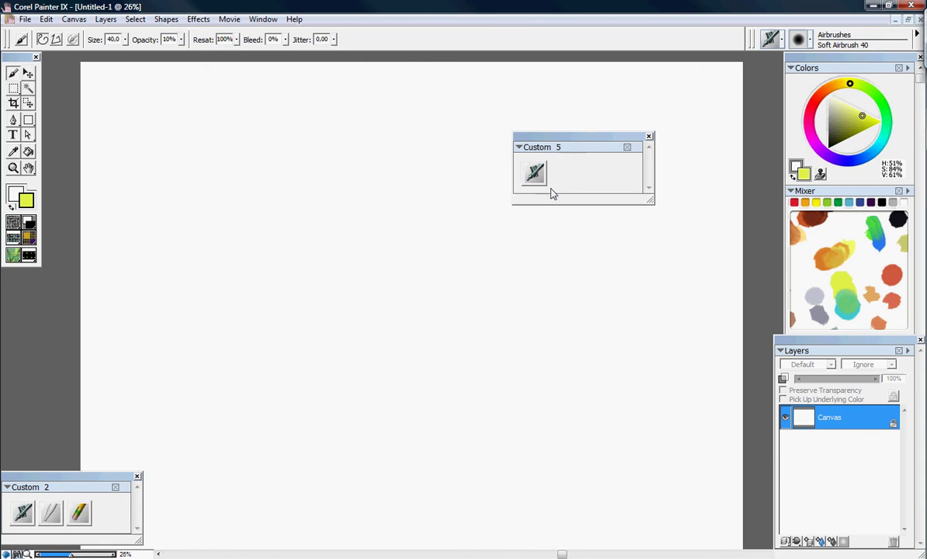
# Step: Add the F-X Neon Pen to Custom 5 and enlarge the palette to show all brushes
pyautogui.click(778, 40)
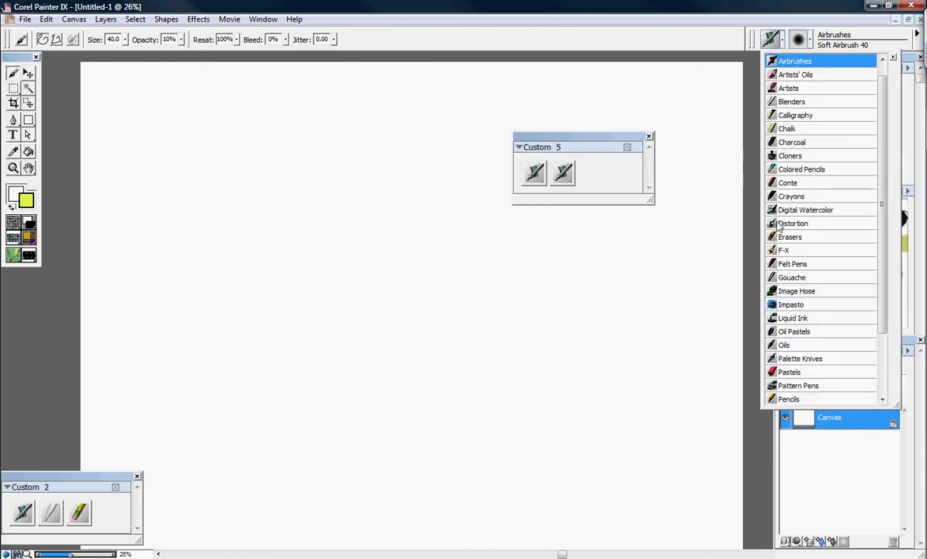
pyautogui.click(785, 251)
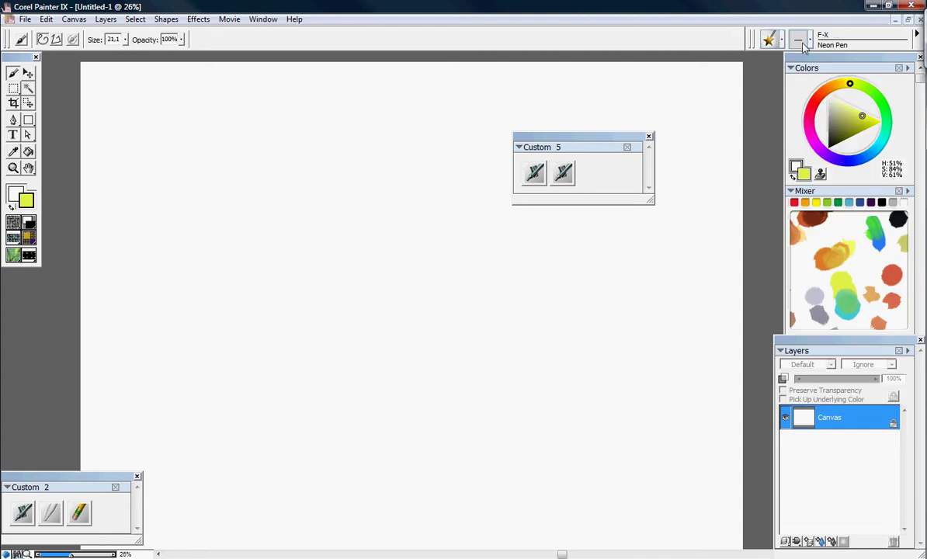
pyautogui.moveTo(803, 47)
pyautogui.mouseDown()
pyautogui.moveTo(586, 149)
pyautogui.moveTo(589, 182)
pyautogui.moveTo(578, 210)
pyautogui.mouseUp()
pyautogui.moveTo(654, 204); pyautogui.dragTo(670, 245)
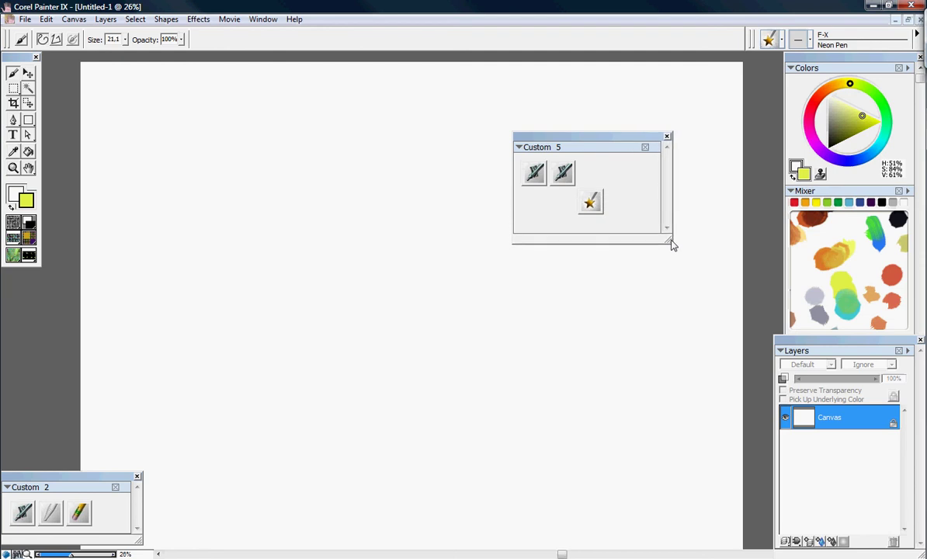
# Step: Add the Felt Pens Art Marker brush to the Custom 5 palette
pyautogui.click(776, 42)
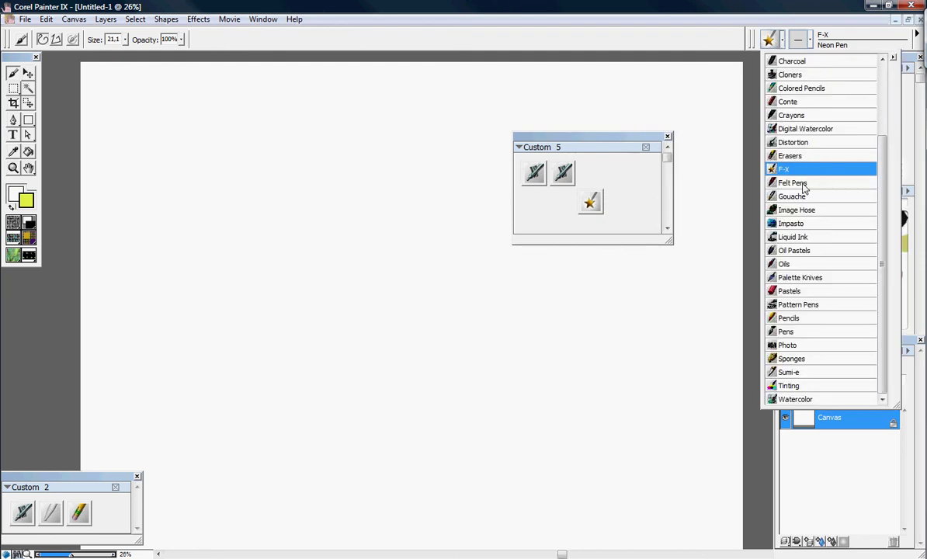
pyautogui.click(743, 172)
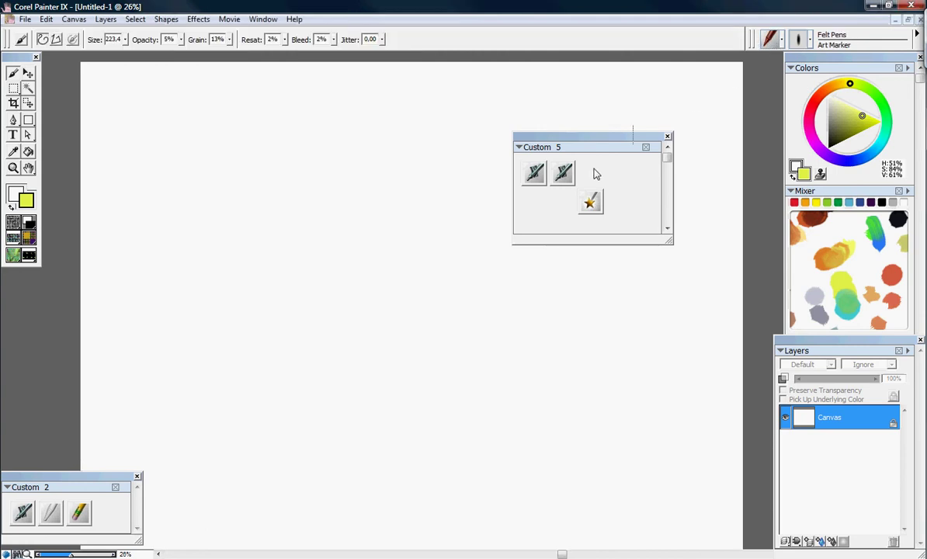
pyautogui.moveTo(594, 174); pyautogui.dragTo(589, 173)
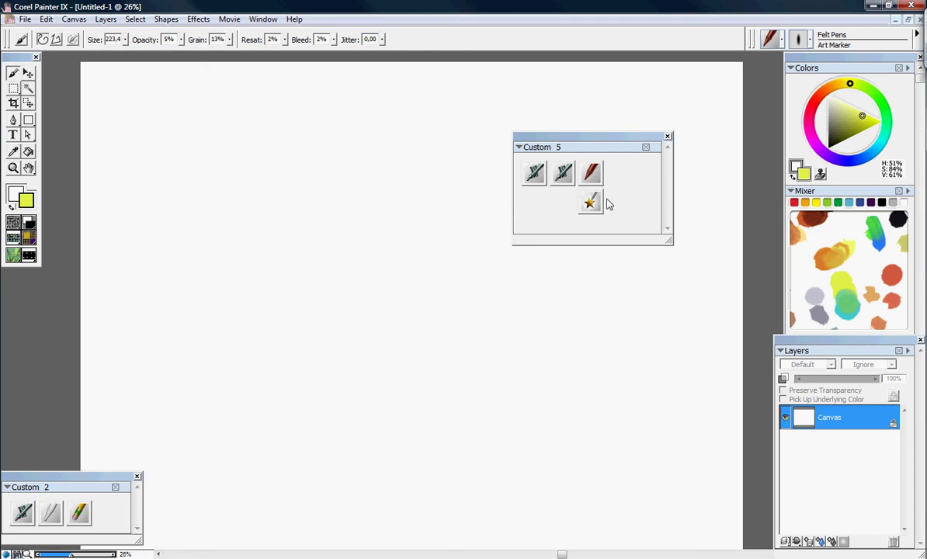
pyautogui.click(781, 43)
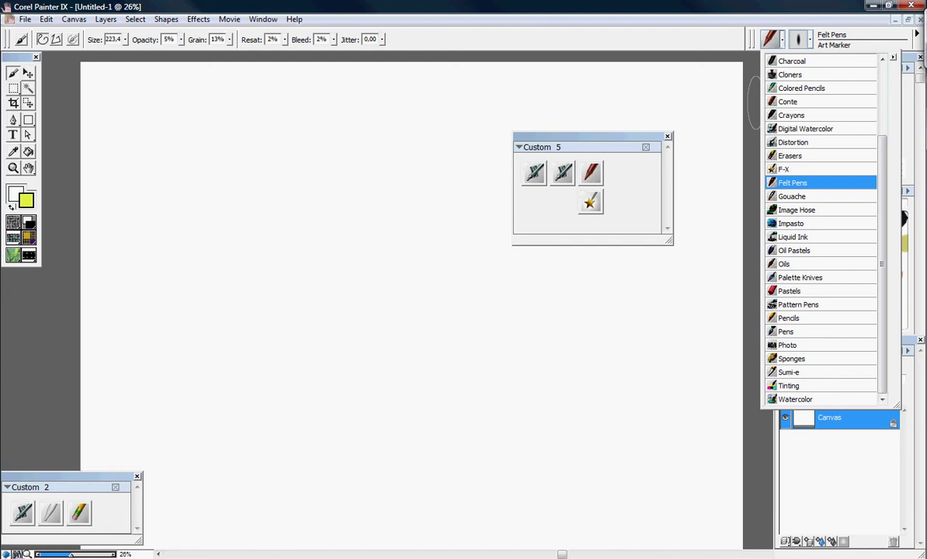
pyautogui.scroll(3, 897, 55)
pyautogui.scroll(-3, 898, 55)
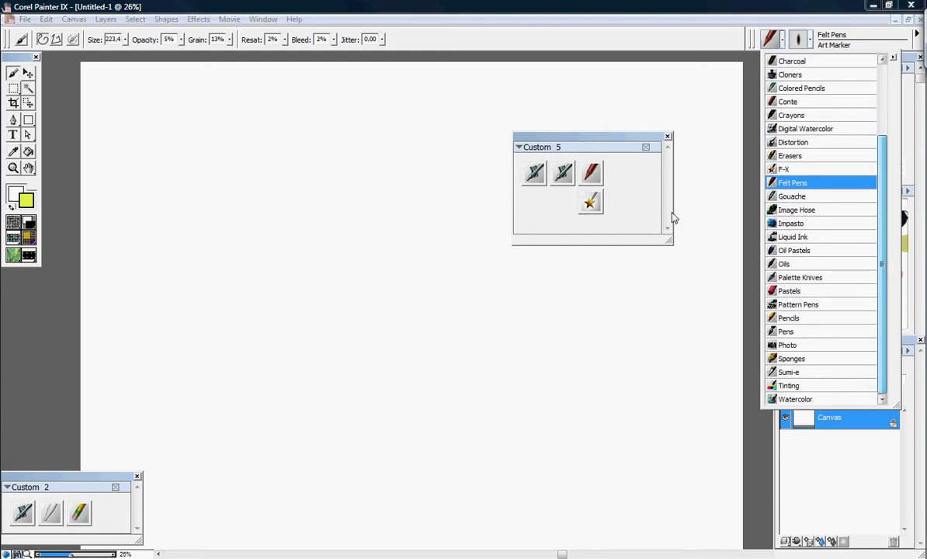
# Step: Close Custom 5, paint a yellow zigzag and blend it into a soft wash with Just Add Water
pyautogui.click(667, 136)
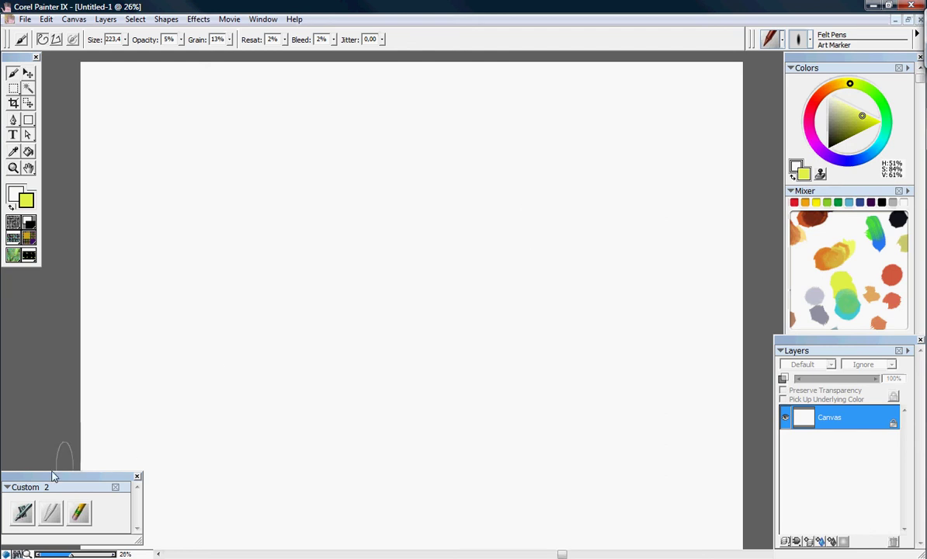
pyautogui.moveTo(275, 259)
pyautogui.mouseDown()
pyautogui.moveTo(367, 242)
pyautogui.moveTo(605, 371)
pyautogui.mouseUp()
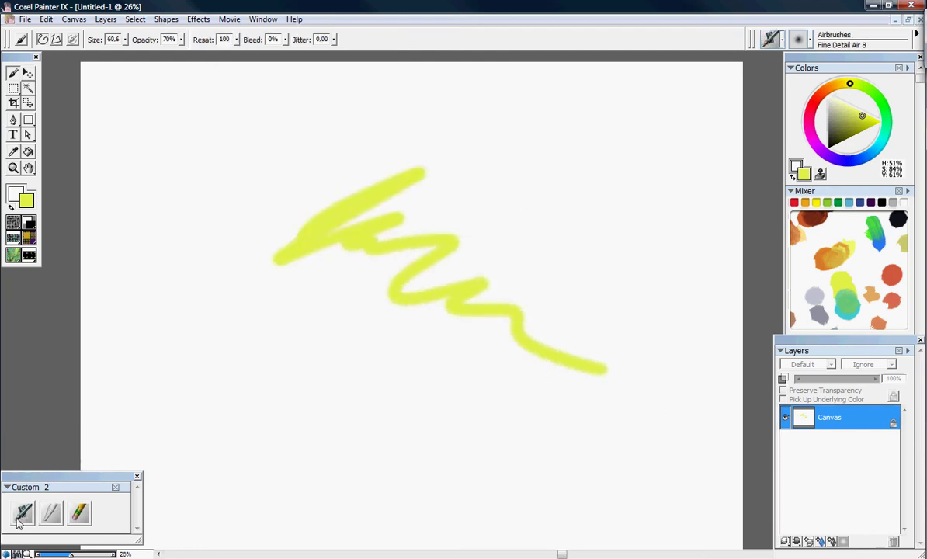
pyautogui.click(51, 512)
pyautogui.moveTo(305, 233)
pyautogui.mouseDown()
pyautogui.moveTo(428, 188)
pyautogui.moveTo(377, 267)
pyautogui.moveTo(537, 362)
pyautogui.moveTo(617, 385)
pyautogui.mouseUp()
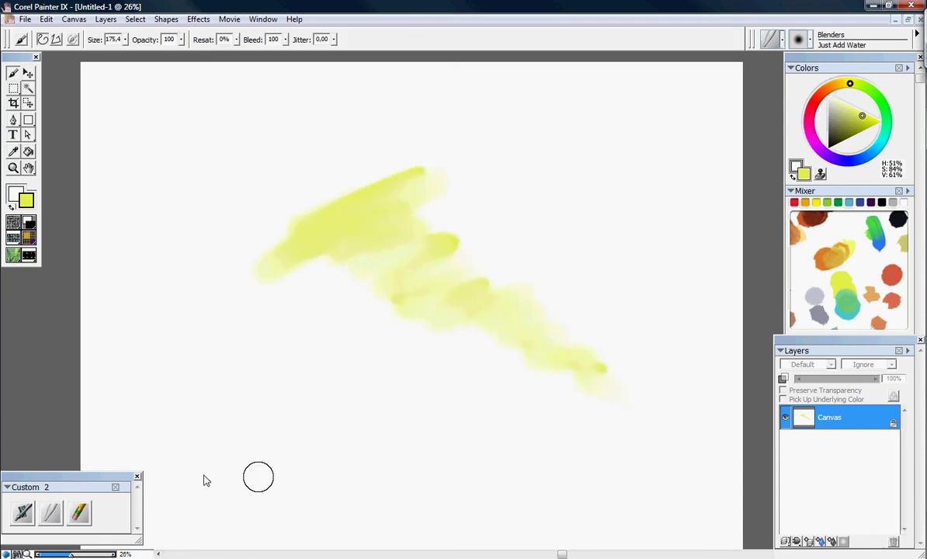
# Step: Erase white streaks through the wash, then smudge them back in with Just Add Water
pyautogui.click(78, 512)
pyautogui.moveTo(435, 225); pyautogui.dragTo(337, 266)
pyautogui.moveTo(376, 236)
pyautogui.mouseDown()
pyautogui.moveTo(314, 199)
pyautogui.moveTo(405, 305)
pyautogui.moveTo(547, 325)
pyautogui.mouseUp()
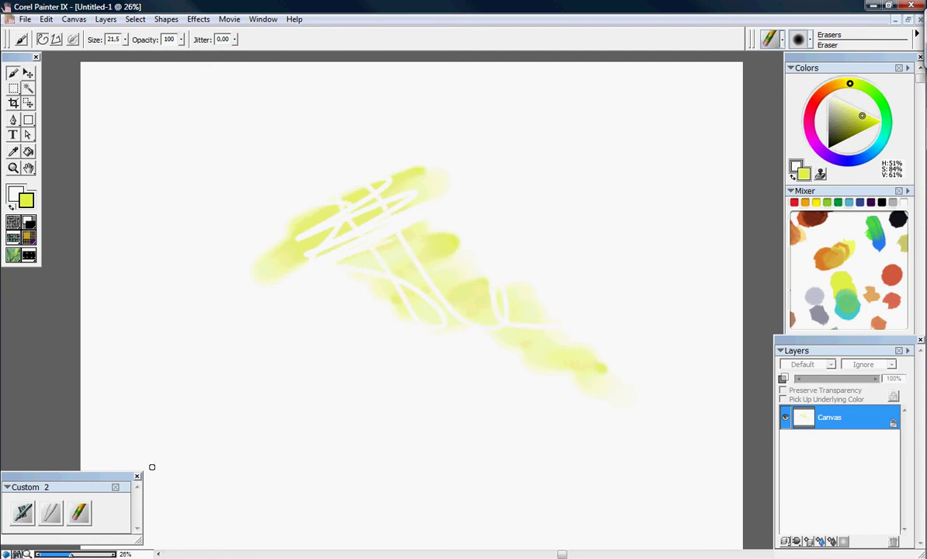
pyautogui.click(22, 512)
pyautogui.moveTo(374, 176)
pyautogui.mouseDown()
pyautogui.moveTo(343, 218)
pyautogui.moveTo(323, 209)
pyautogui.moveTo(284, 280)
pyautogui.moveTo(433, 264)
pyautogui.moveTo(471, 286)
pyautogui.mouseUp()
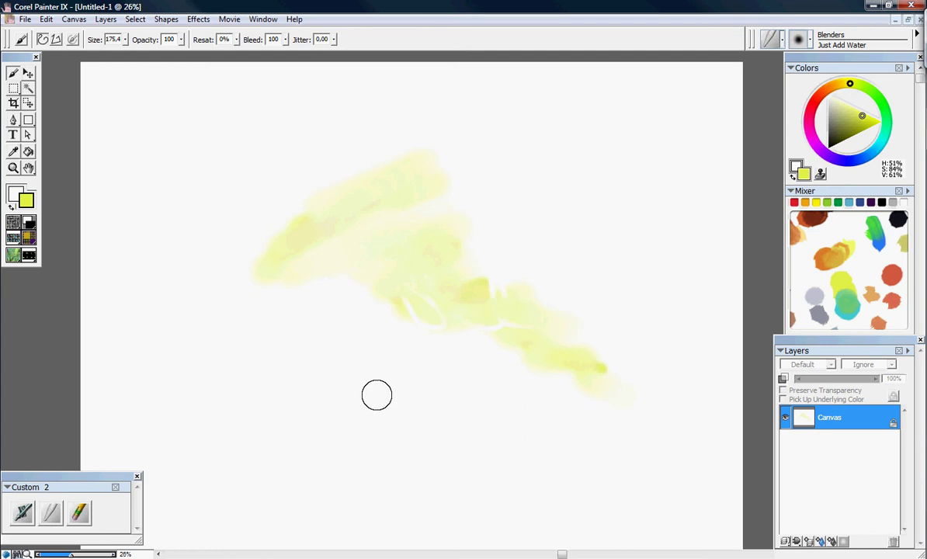
pyautogui.moveTo(460, 349)
pyautogui.mouseDown()
pyautogui.moveTo(489, 290)
pyautogui.moveTo(424, 332)
pyautogui.moveTo(383, 324)
pyautogui.mouseUp()
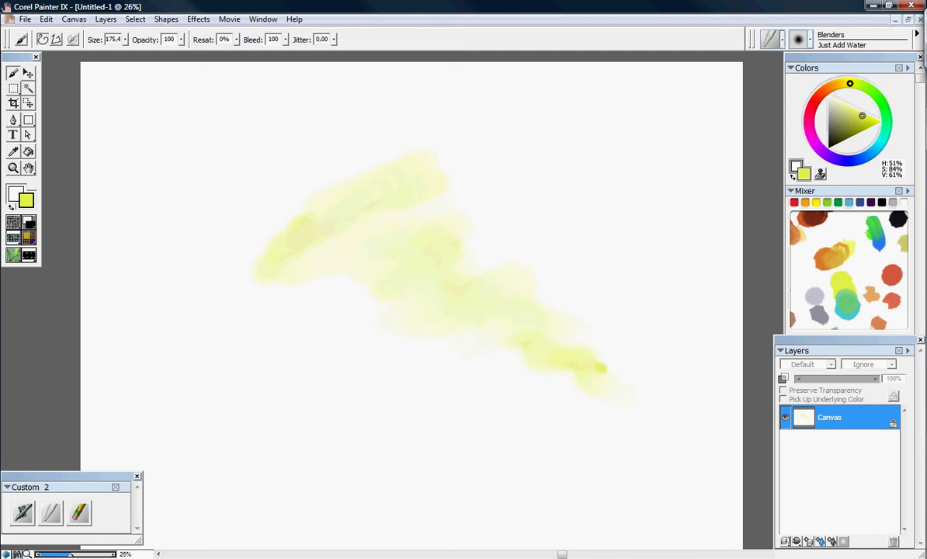
pyautogui.click(46, 19)
pyautogui.moveTo(128, 172)
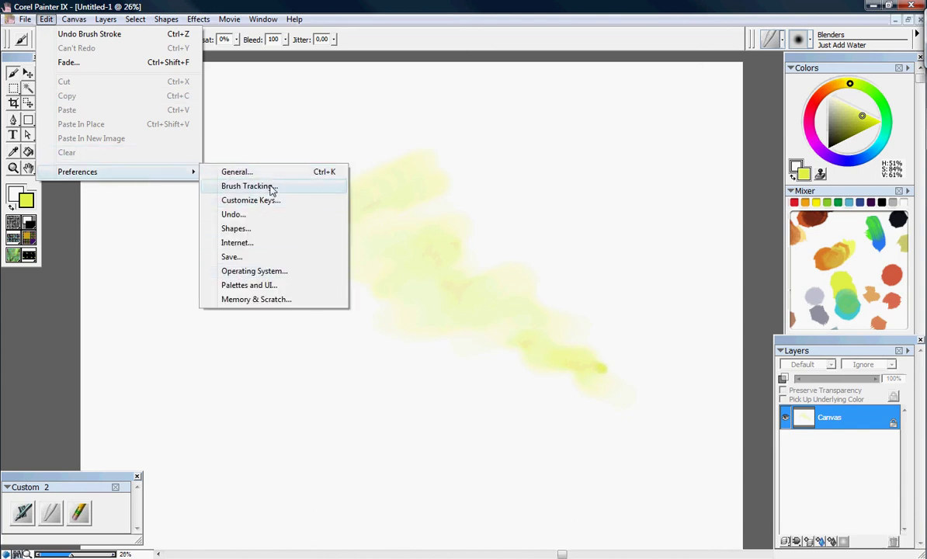
pyautogui.click(260, 186)
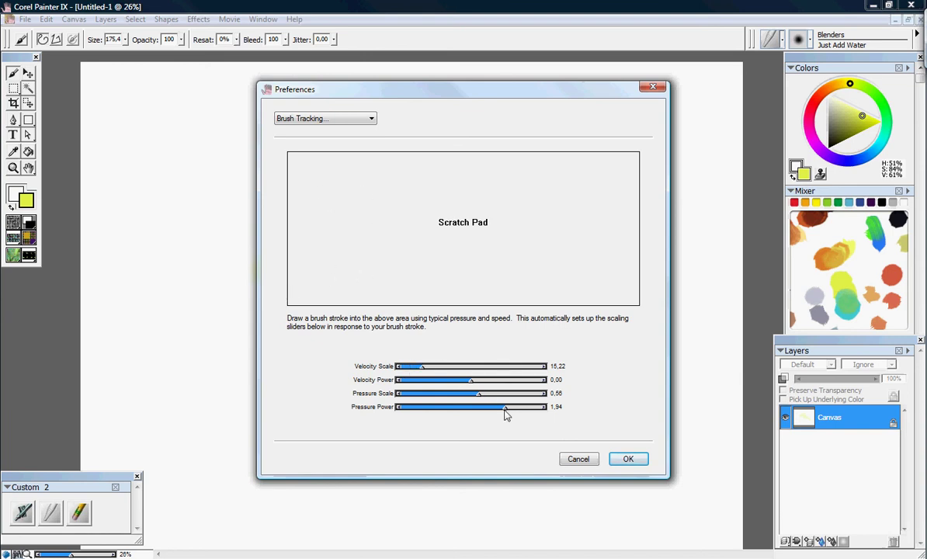
pyautogui.moveTo(506, 408); pyautogui.dragTo(514, 409)
pyautogui.moveTo(321, 243)
pyautogui.mouseDown()
pyautogui.moveTo(348, 213)
pyautogui.moveTo(388, 199)
pyautogui.moveTo(404, 226)
pyautogui.moveTo(551, 242)
pyautogui.mouseUp()
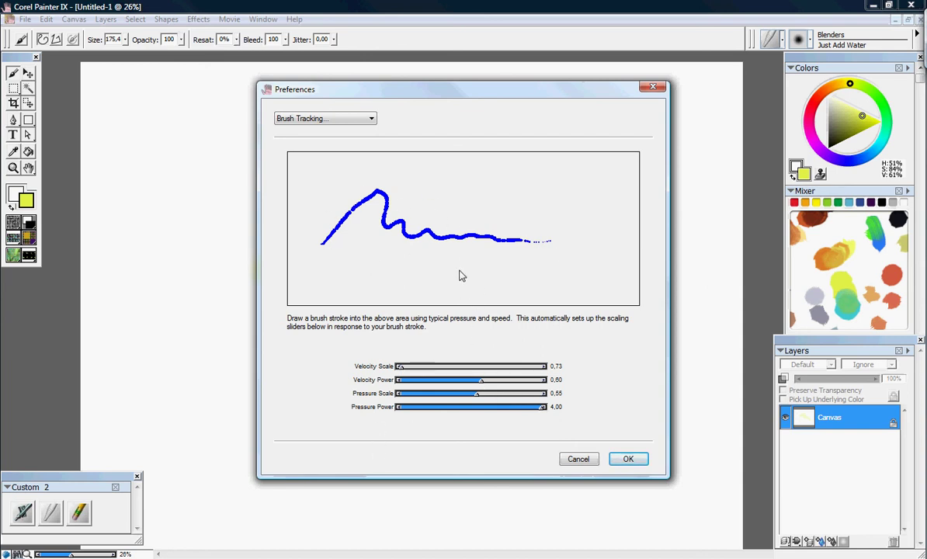
pyautogui.moveTo(341, 258)
pyautogui.mouseDown()
pyautogui.moveTo(376, 206)
pyautogui.moveTo(455, 235)
pyautogui.moveTo(552, 245)
pyautogui.mouseUp()
pyautogui.moveTo(318, 247)
pyautogui.mouseDown()
pyautogui.moveTo(355, 207)
pyautogui.moveTo(415, 241)
pyautogui.moveTo(600, 263)
pyautogui.moveTo(607, 291)
pyautogui.moveTo(419, 274)
pyautogui.mouseUp()
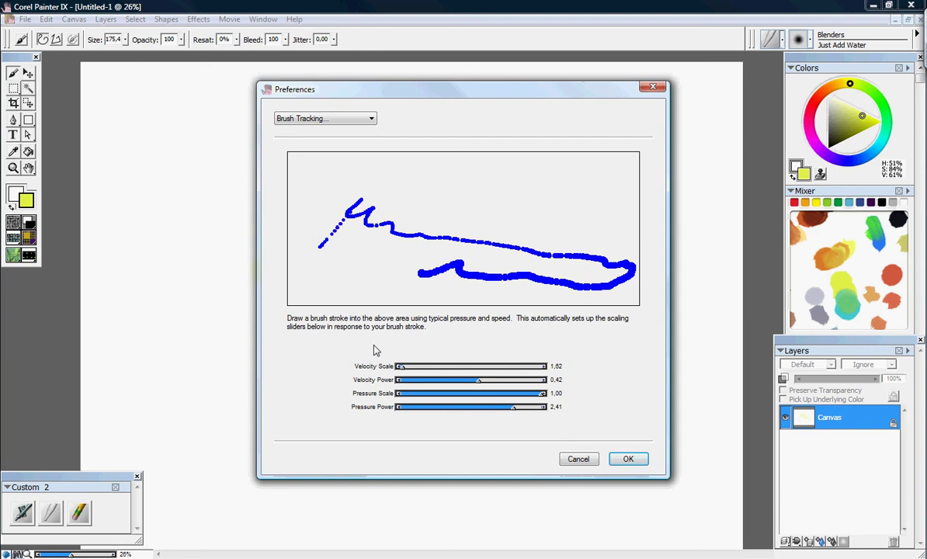
pyautogui.moveTo(437, 197)
pyautogui.mouseDown()
pyautogui.moveTo(463, 198)
pyautogui.moveTo(554, 250)
pyautogui.moveTo(574, 275)
pyautogui.mouseUp()
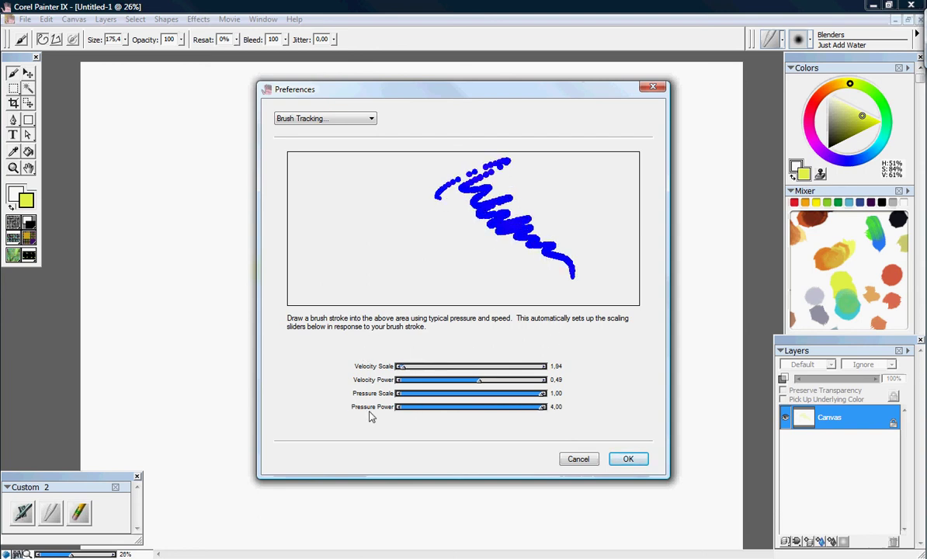
pyautogui.moveTo(296, 259)
pyautogui.mouseDown()
pyautogui.moveTo(337, 237)
pyautogui.moveTo(392, 245)
pyautogui.moveTo(509, 199)
pyautogui.mouseUp()
pyautogui.click(369, 252)
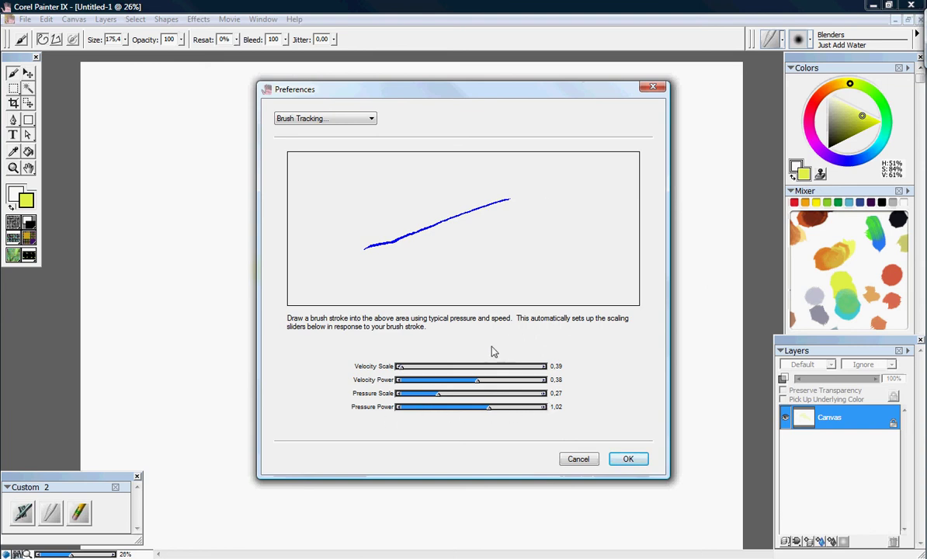
pyautogui.moveTo(332, 205)
pyautogui.mouseDown()
pyautogui.moveTo(353, 200)
pyautogui.moveTo(601, 283)
pyautogui.mouseUp()
pyautogui.moveTo(320, 256)
pyautogui.mouseDown()
pyautogui.moveTo(370, 238)
pyautogui.moveTo(534, 272)
pyautogui.mouseUp()
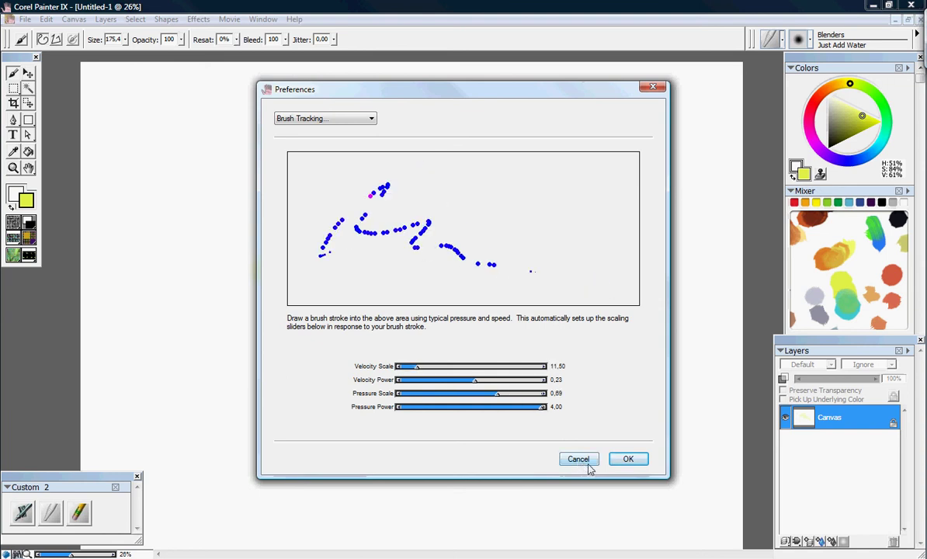
pyautogui.moveTo(353, 206); pyautogui.dragTo(500, 154)
pyautogui.moveTo(361, 230); pyautogui.dragTo(594, 267)
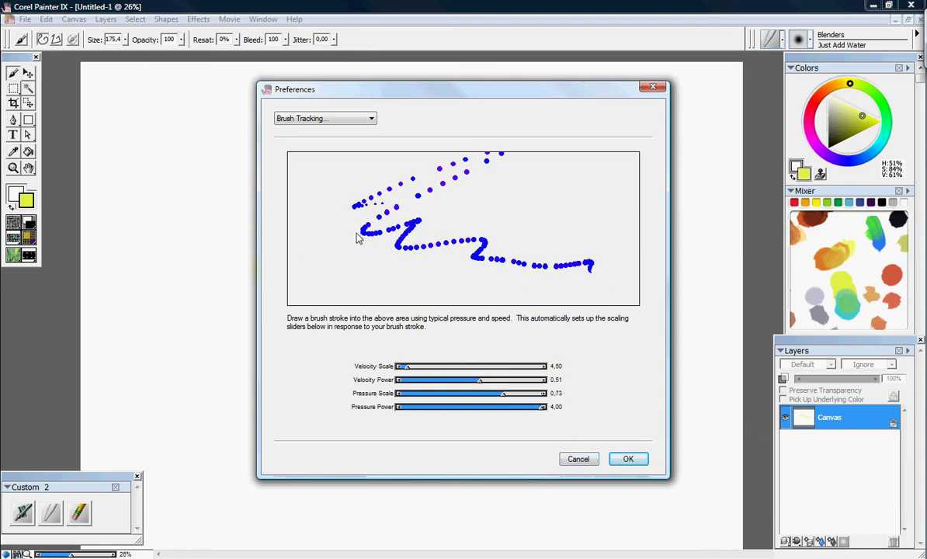
pyautogui.moveTo(319, 255)
pyautogui.mouseDown()
pyautogui.moveTo(339, 184)
pyautogui.moveTo(521, 271)
pyautogui.moveTo(609, 262)
pyautogui.mouseUp()
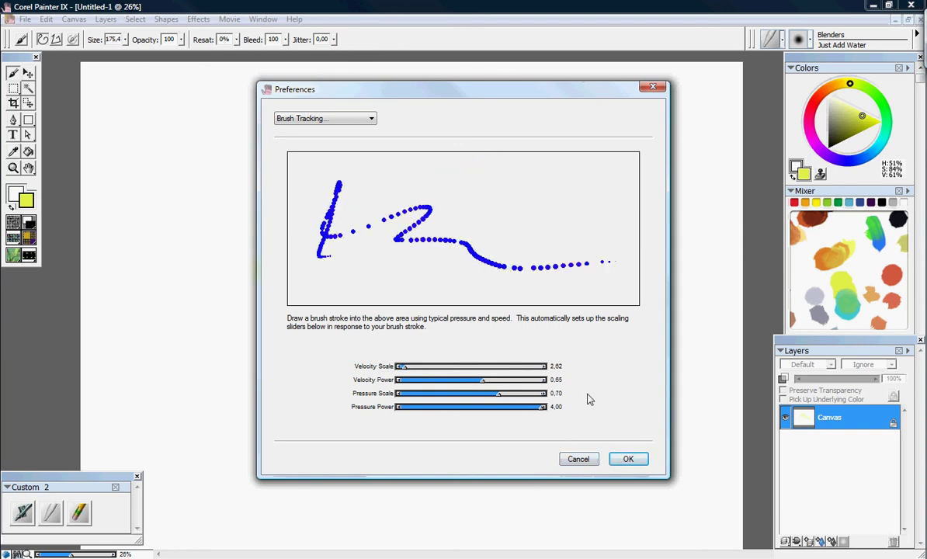
pyautogui.click(572, 463)
# Step: Blend the upper-left end, upper edge and lower-right streak of the yellow wash with Just Add Water
pyautogui.moveTo(342, 229)
pyautogui.mouseDown()
pyautogui.moveTo(312, 218)
pyautogui.moveTo(275, 233)
pyautogui.mouseUp()
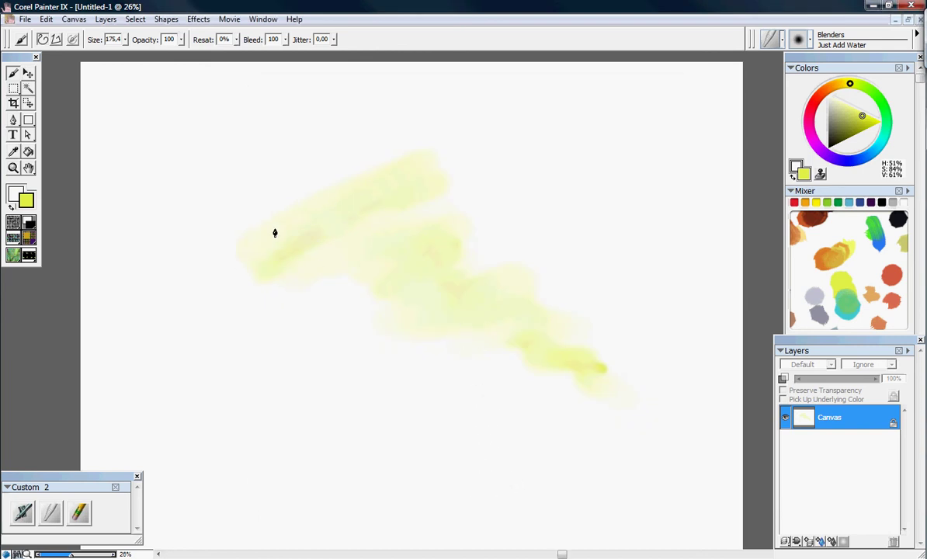
pyautogui.moveTo(522, 336); pyautogui.dragTo(621, 374)
pyautogui.moveTo(293, 246); pyautogui.dragTo(269, 274)
pyautogui.moveTo(312, 204)
pyautogui.mouseDown()
pyautogui.moveTo(395, 162)
pyautogui.moveTo(416, 210)
pyautogui.moveTo(352, 242)
pyautogui.moveTo(375, 273)
pyautogui.mouseUp()
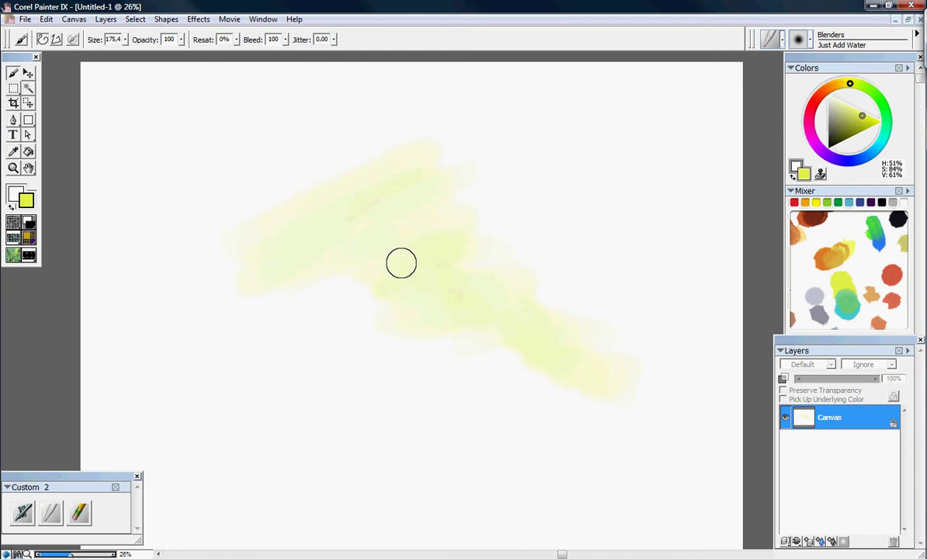